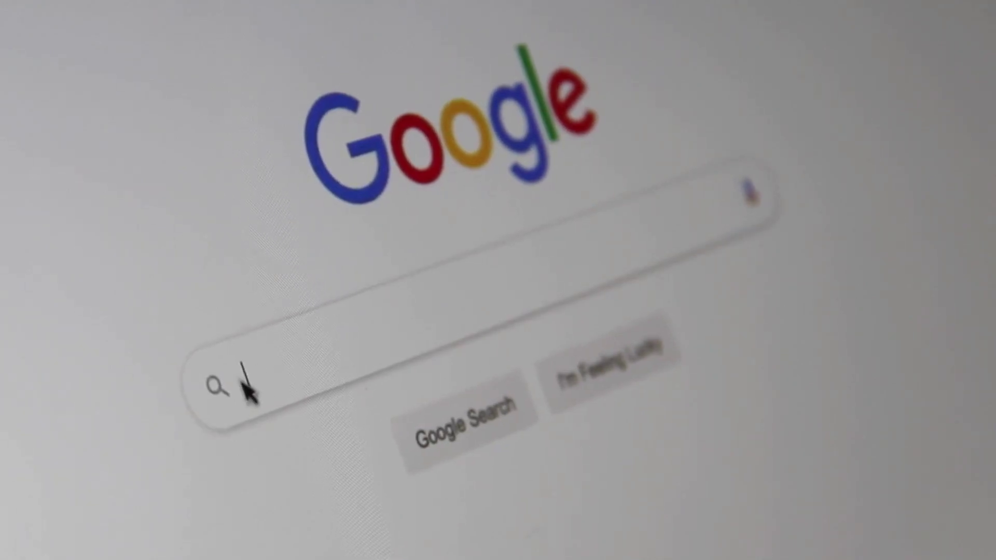
type("Sea")
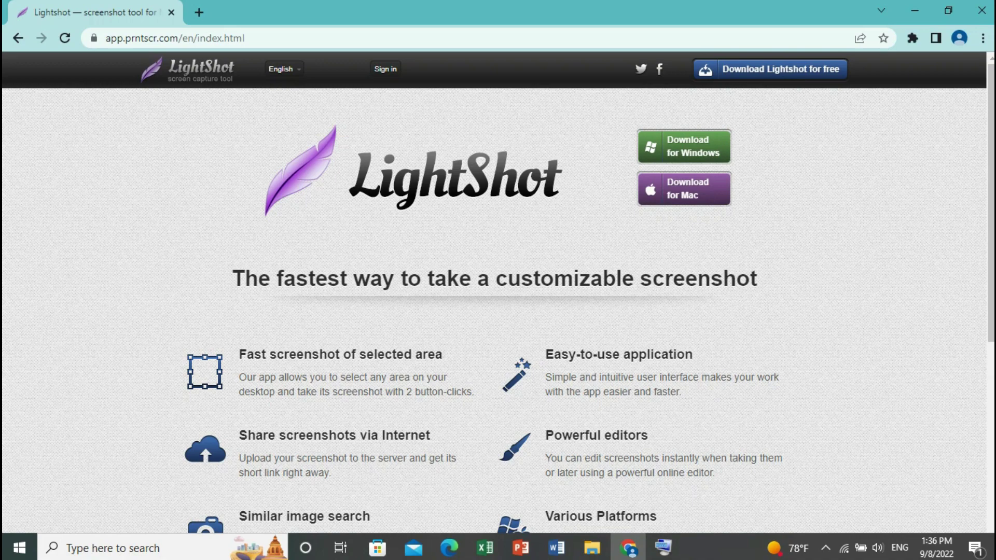
left_click(684, 147)
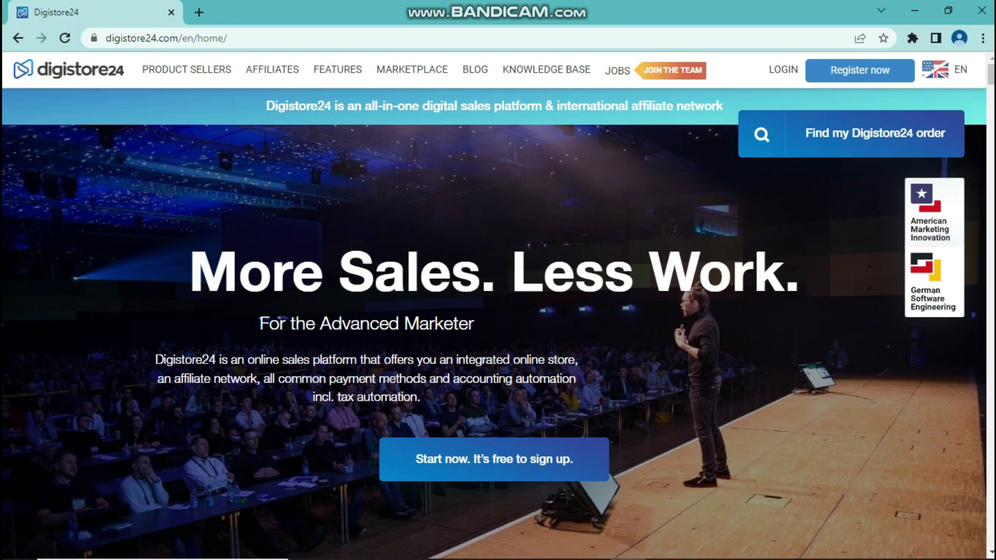
- Open the Digistore24 registration page and look through the account sign-up form
left_click_drag(157, 38, 119, 38)
left_click(172, 38)
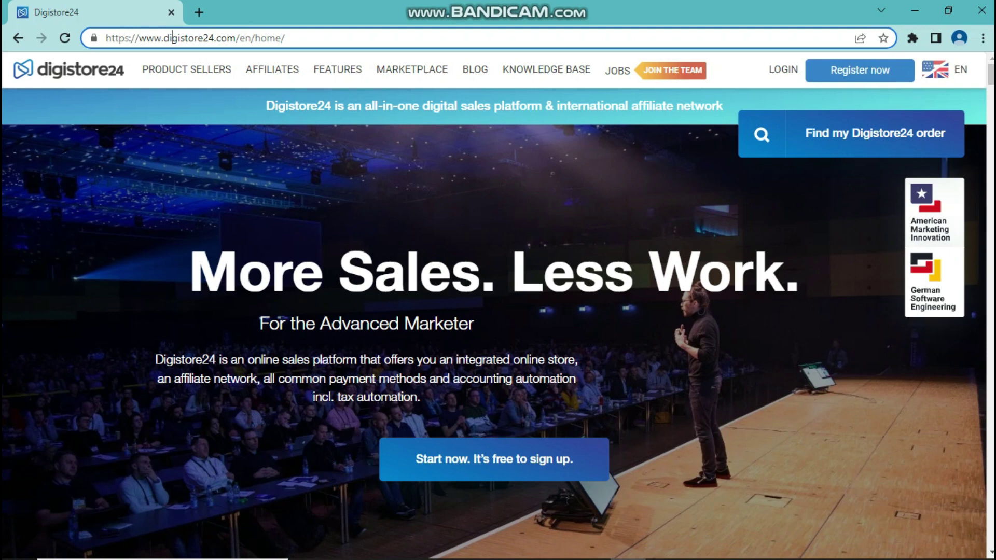
left_click(860, 70)
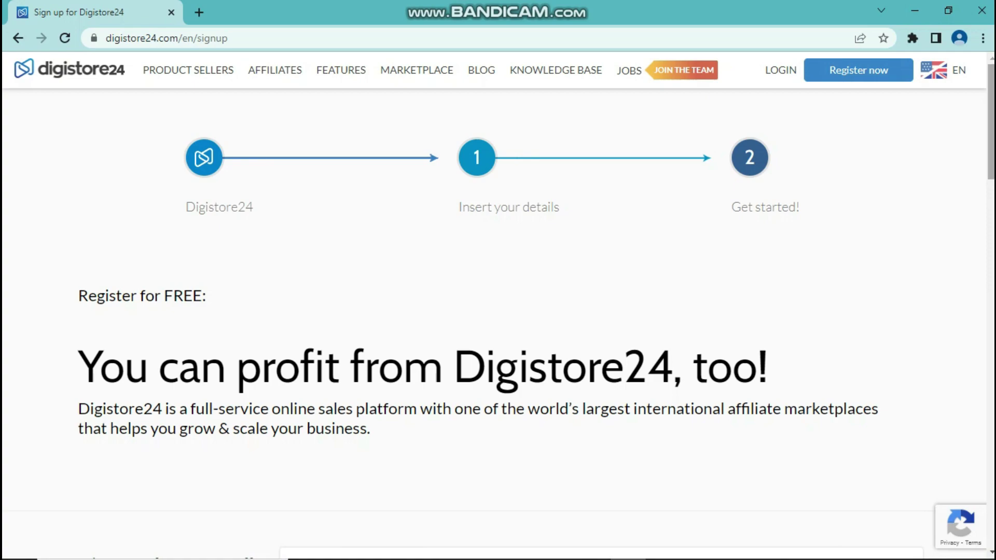
scroll(499, 306, "down", 15)
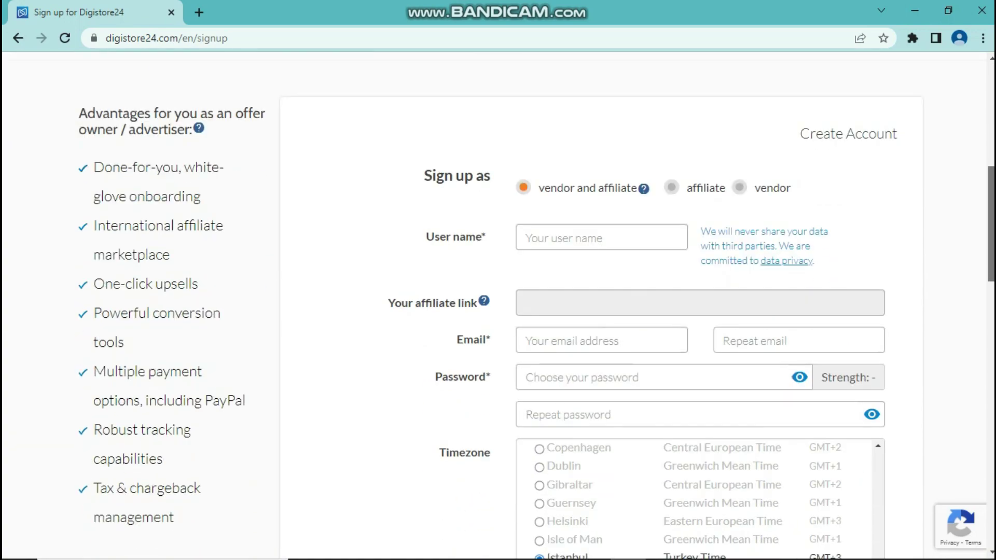
scroll(498, 306, "down", 10)
scroll(498, 306, "up", 16)
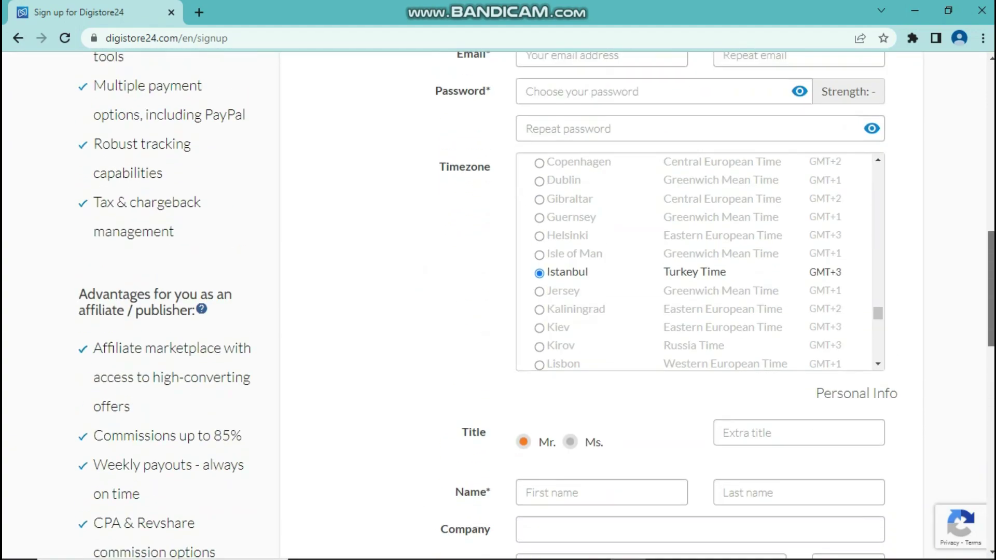
scroll(498, 306, "up", 10)
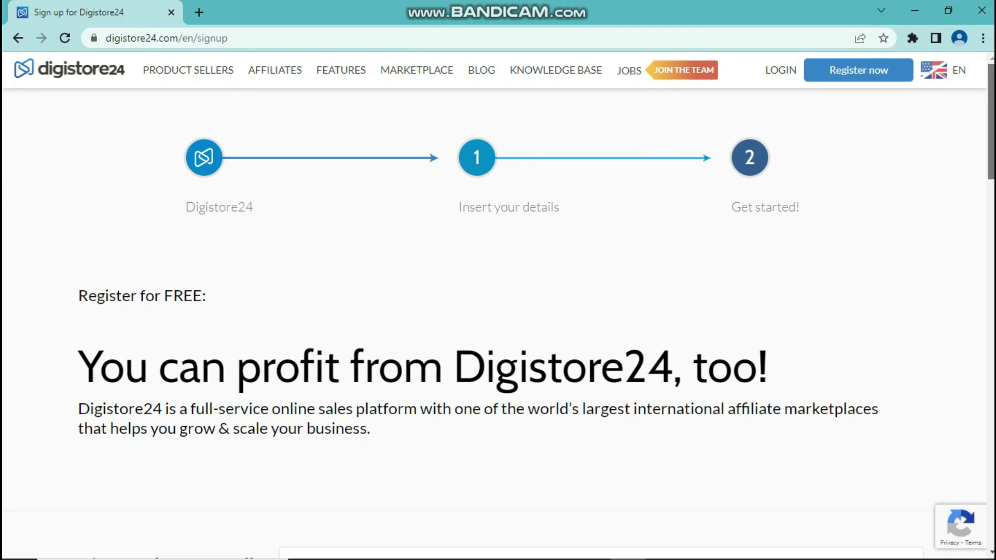
scroll(499, 311, "down", 15)
scroll(498, 311, "up", 7)
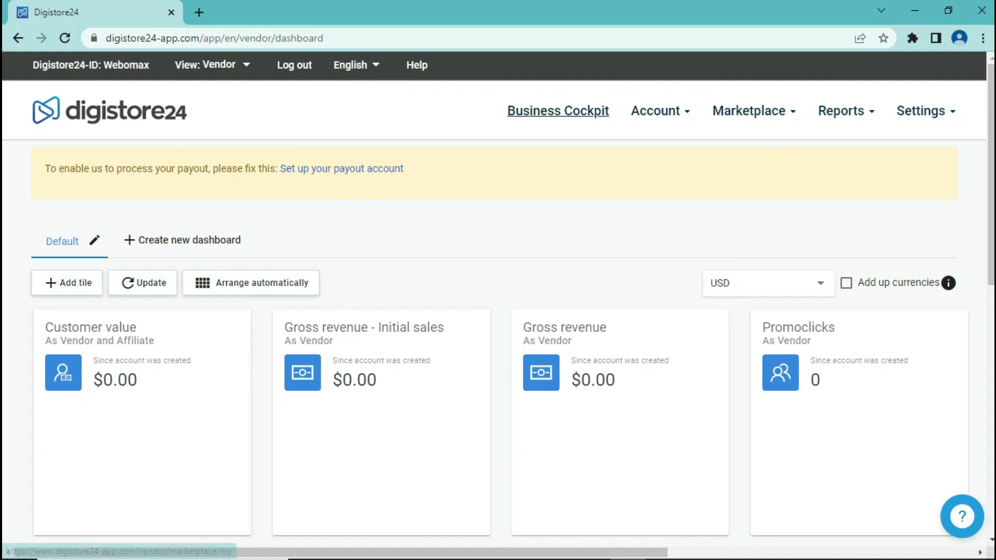
- Open the list of all offers on the affiliate marketplace and look over the digital product categories
mouse_move(753, 110)
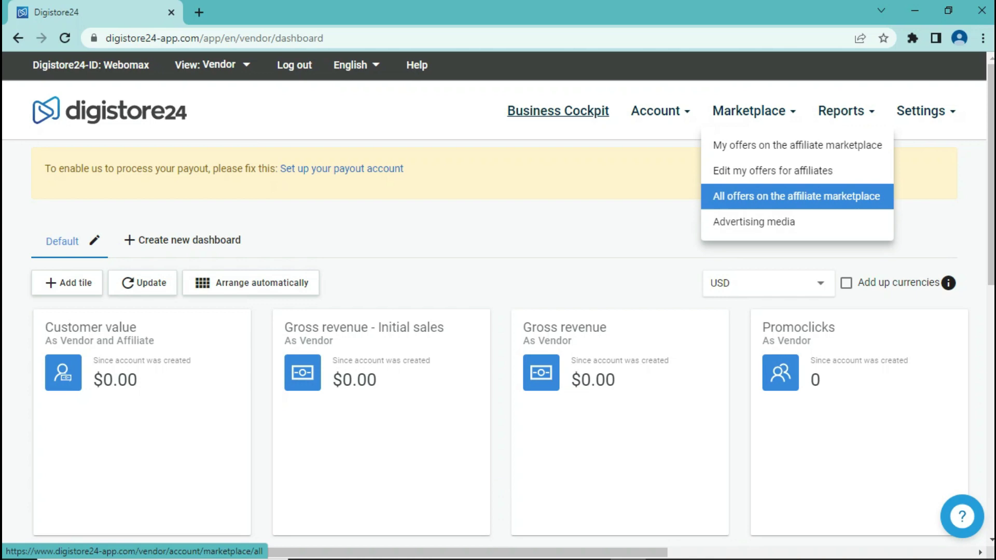
left_click(797, 196)
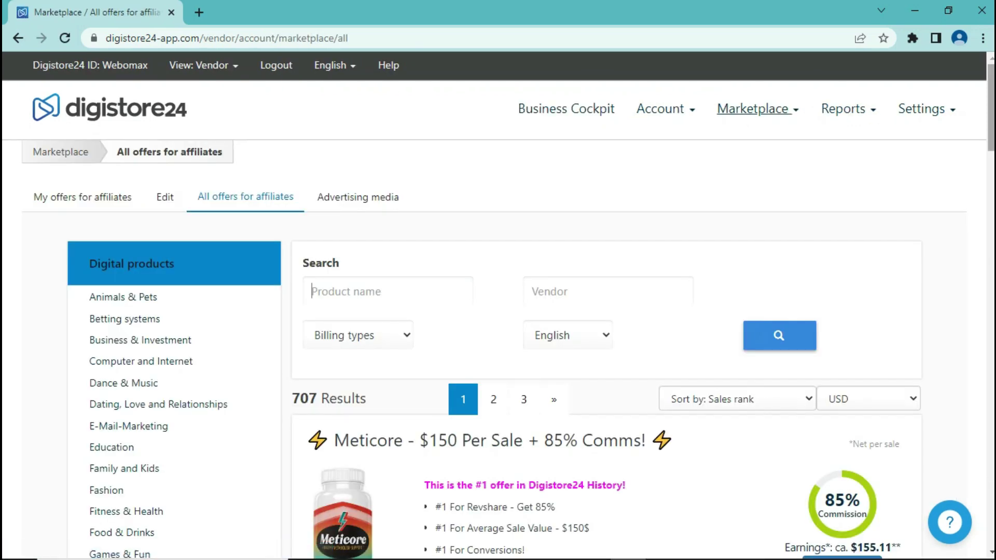
scroll(498, 306, "down", 2)
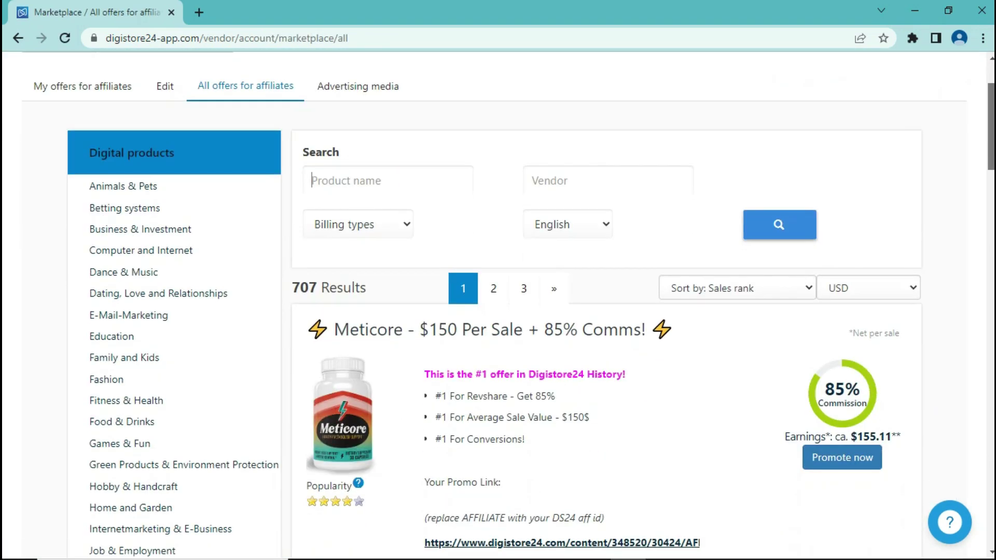
scroll(123, 114, "down", 1)
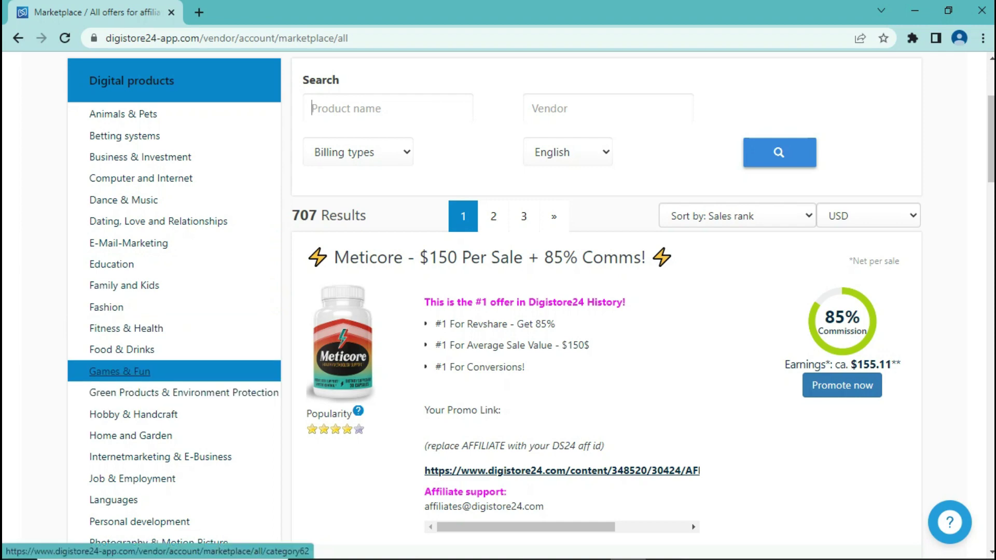
mouse_move(991, 139)
left_mouse_down()
mouse_move(991, 190)
mouse_move(991, 130)
mouse_move(991, 138)
left_mouse_up()
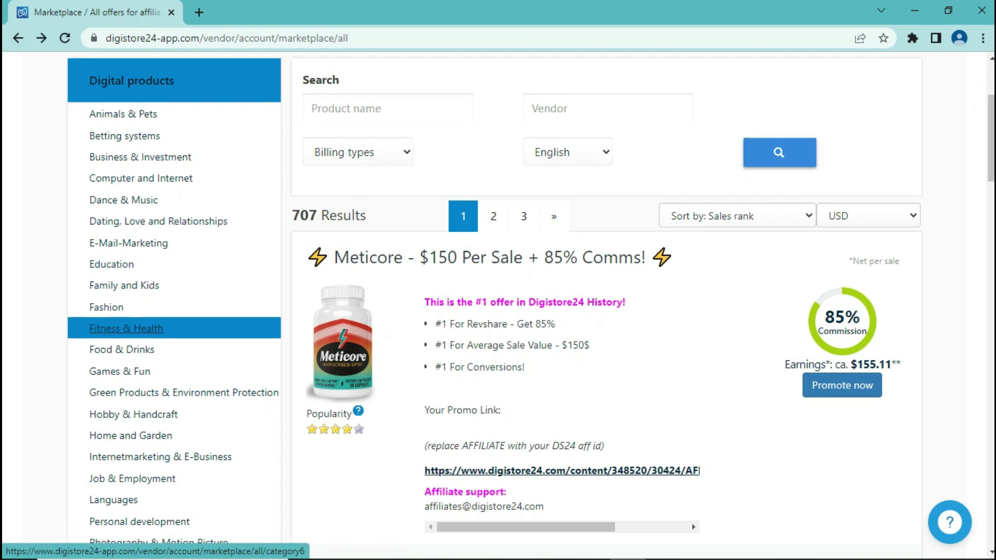
- Filter the marketplace offers to the Fitness & Health category and skim the listed products
left_click(126, 329)
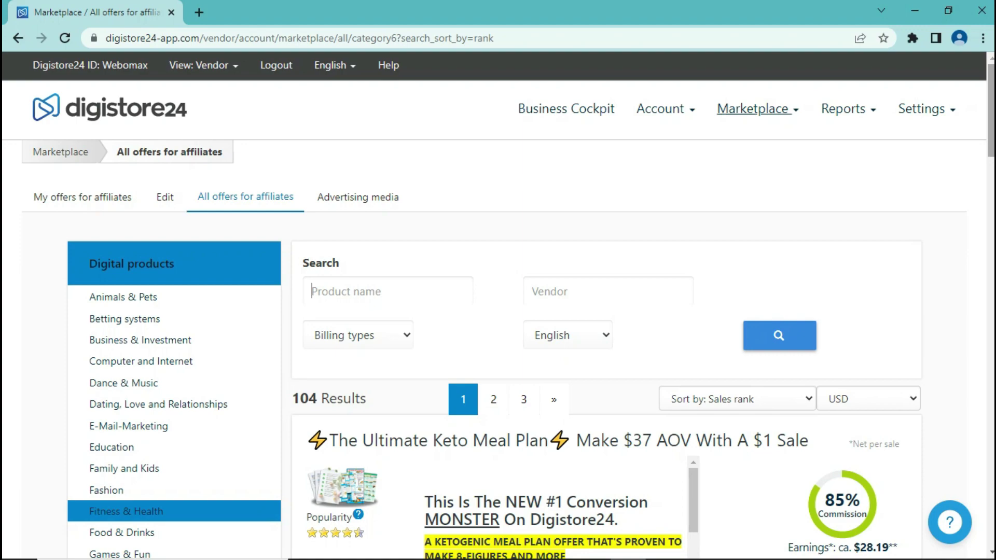
scroll(498, 306, "down", 2)
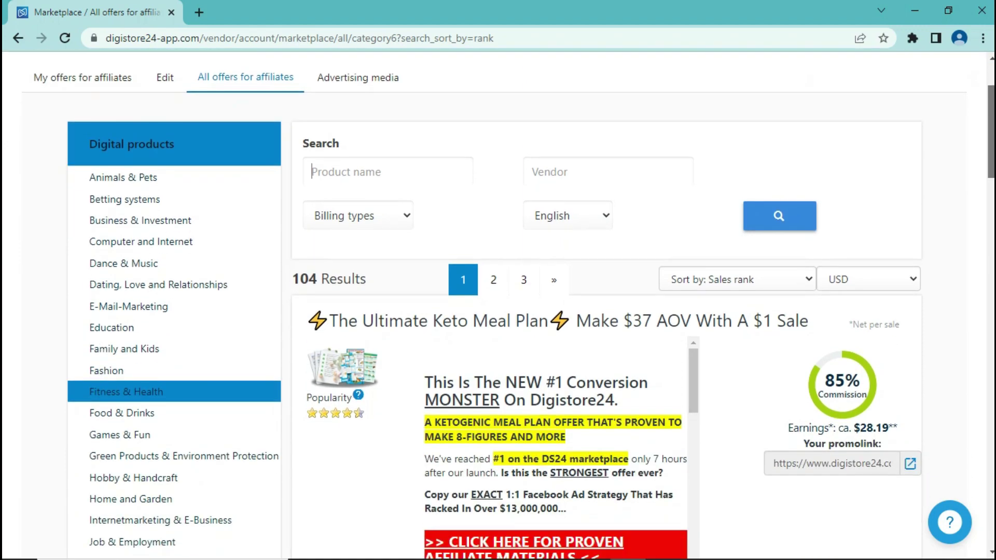
scroll(499, 306, "down", 18)
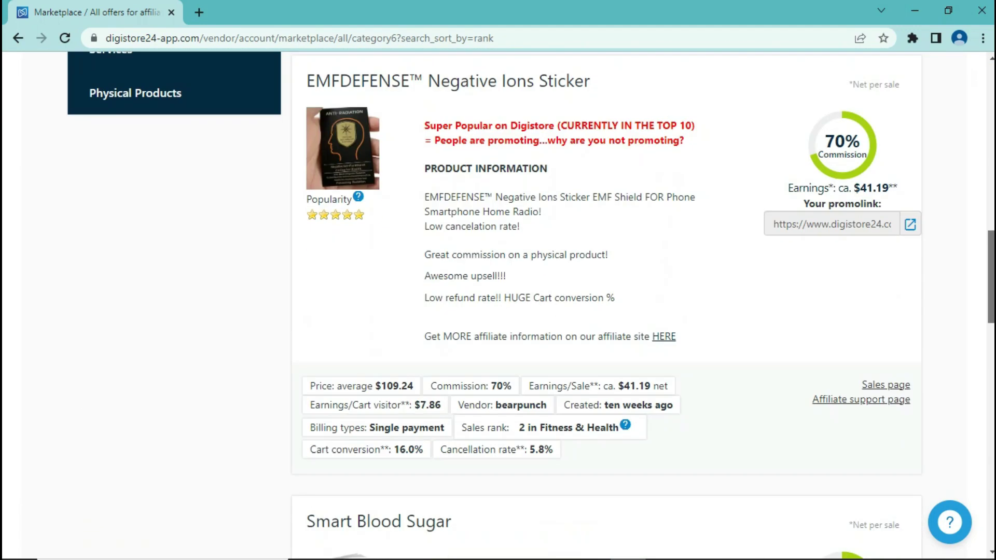
scroll(498, 306, "down", 4)
scroll(498, 306, "up", 15)
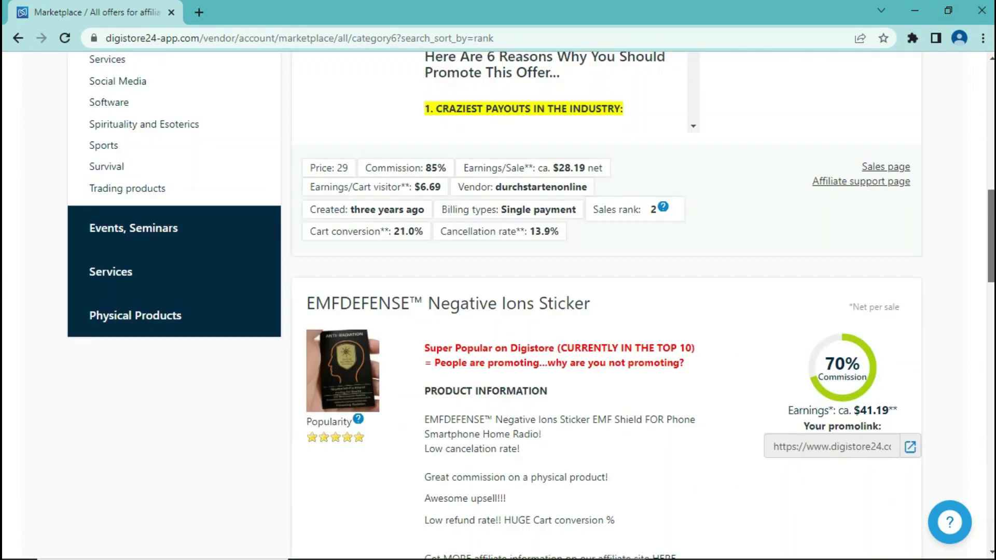
scroll(498, 306, "up", 9)
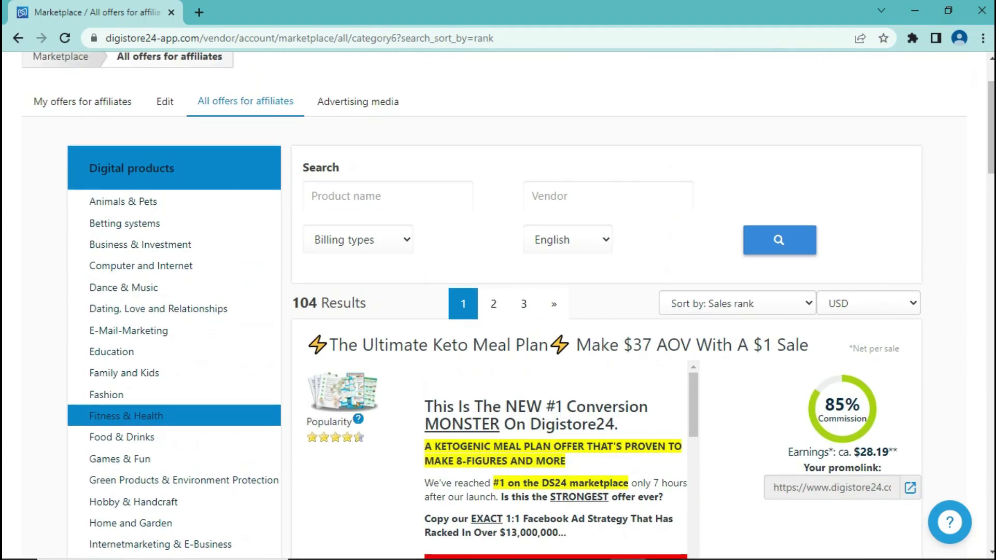
left_click_drag(292, 304, 300, 303)
left_click(295, 304)
- Examine the commission rates and earnings per sale of the Fitness & Health offers
scroll(498, 306, "down", 4)
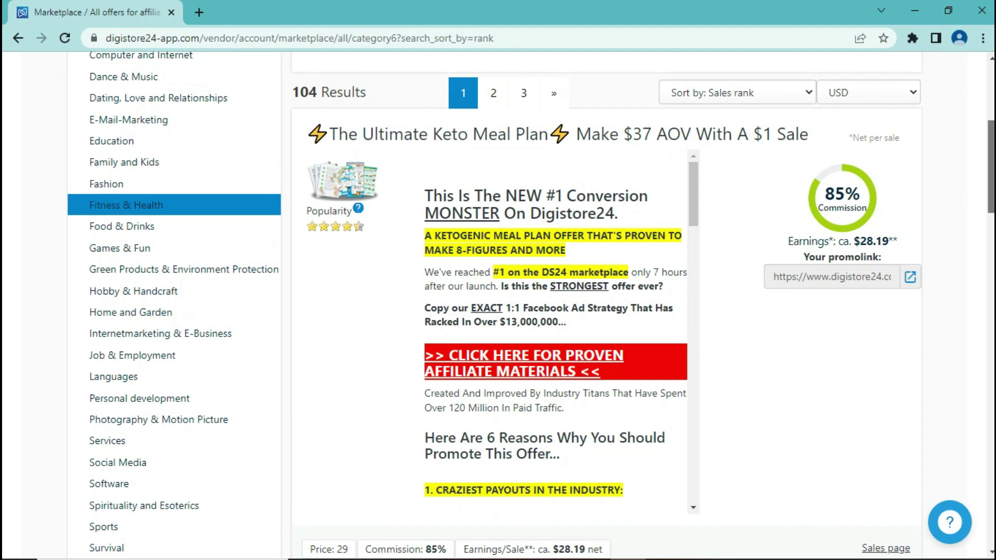
scroll(602, 306, "down", 10)
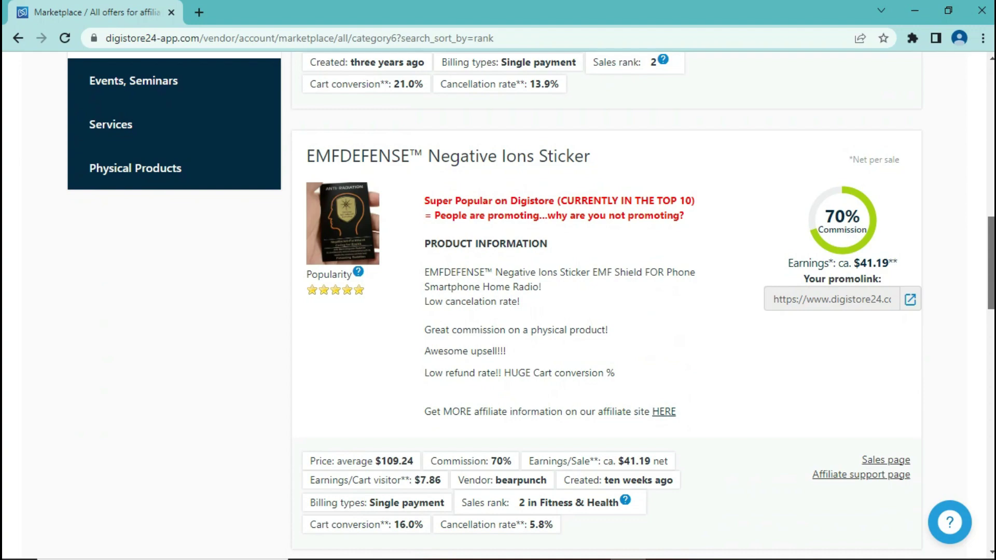
scroll(607, 306, "down", 15)
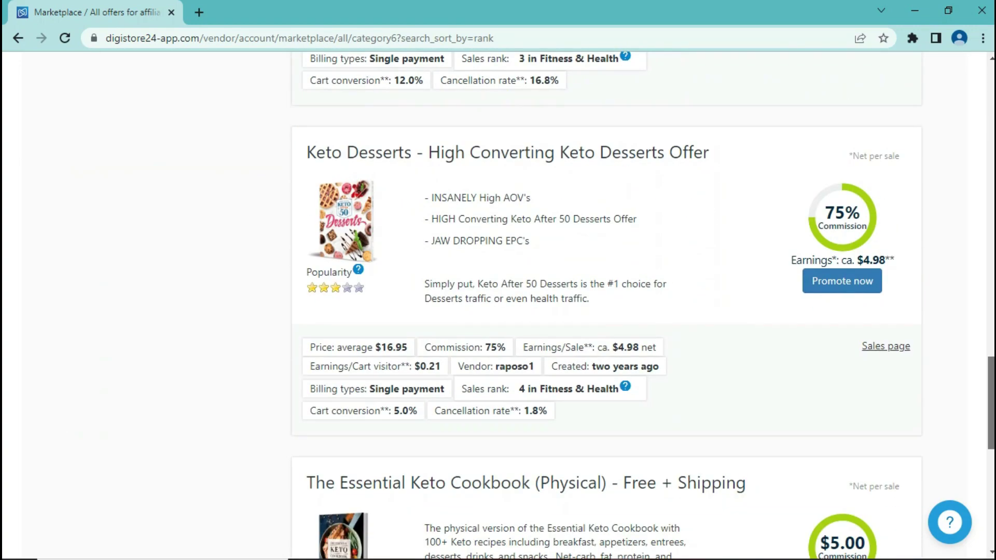
scroll(607, 307, "up", 20)
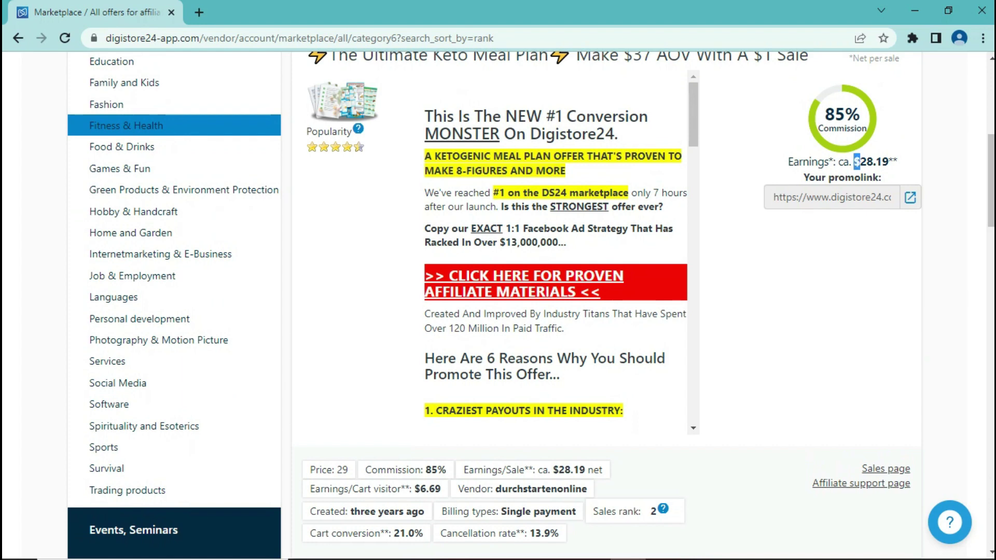
scroll(607, 306, "down", 8)
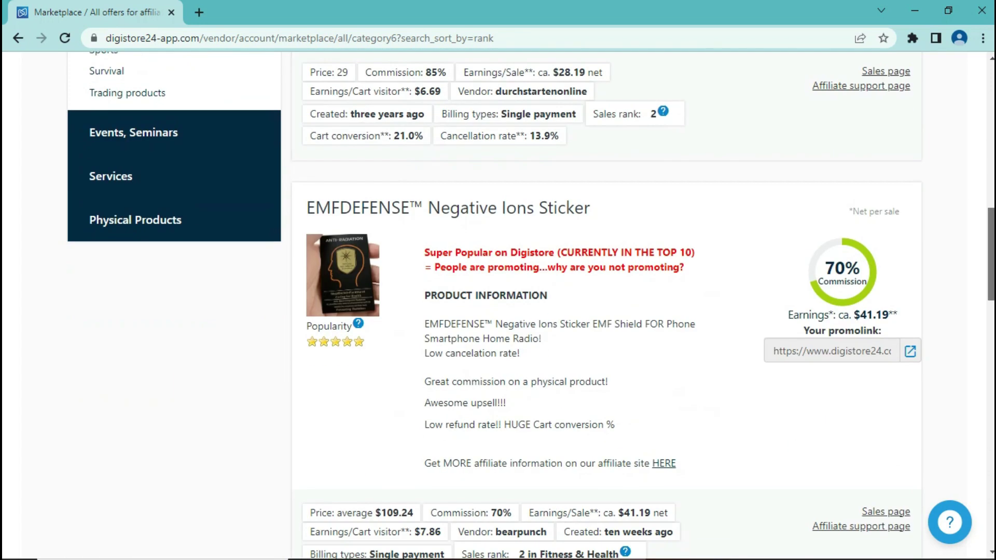
scroll(608, 306, "down", 7)
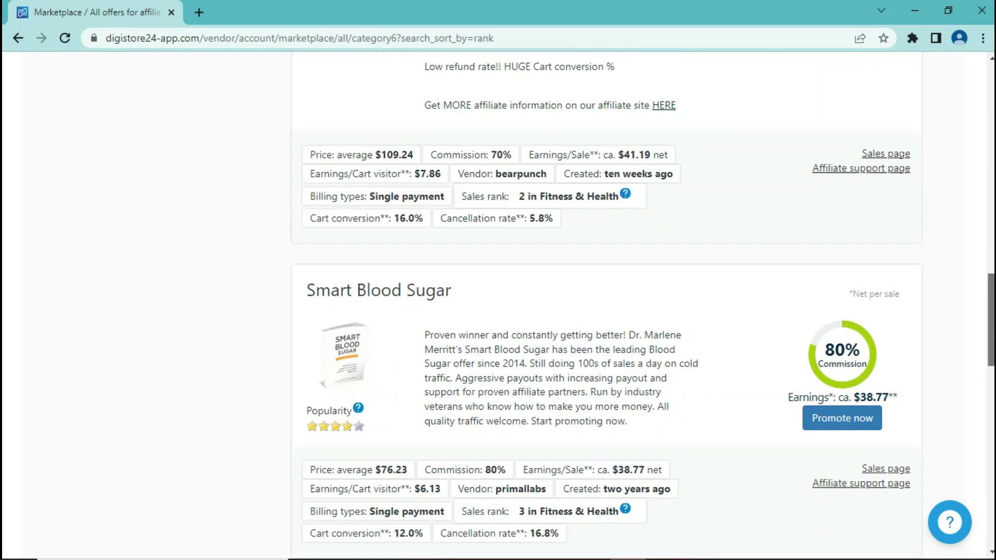
scroll(607, 306, "down", 11)
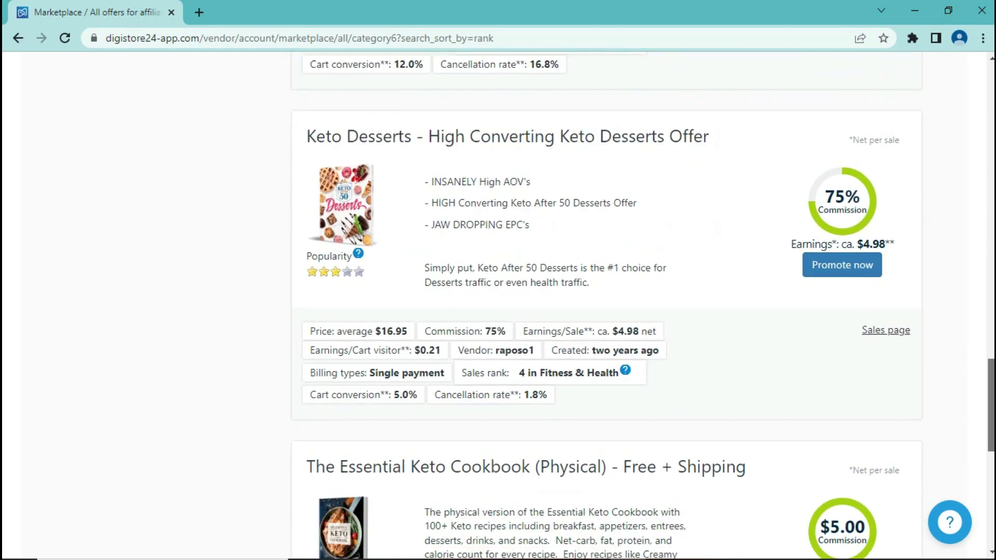
scroll(607, 306, "up", 3)
scroll(607, 306, "down", 4)
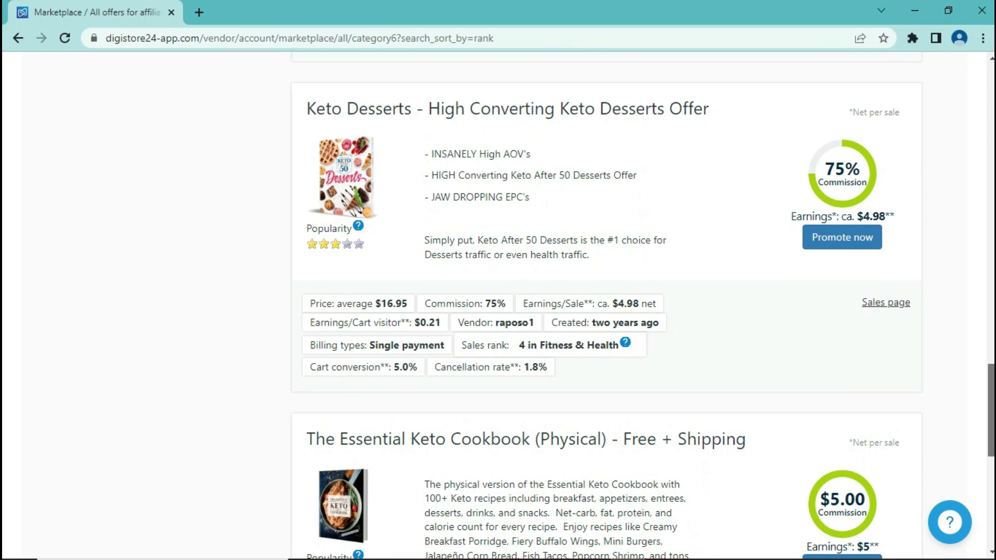
scroll(607, 306, "up", 15)
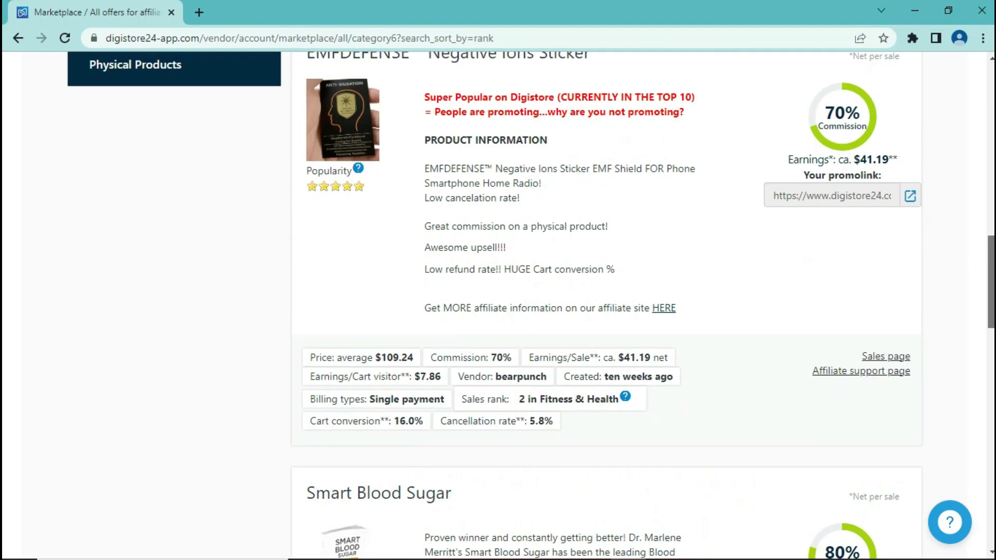
scroll(607, 306, "up", 12)
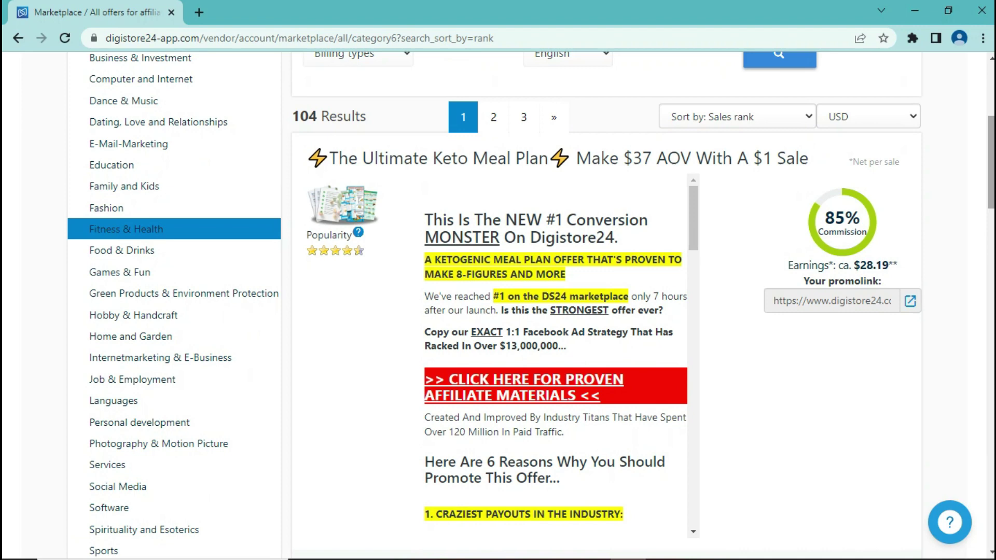
- Open the sales page of the EMFDEFENSE Negative Ions Sticker offer and look through its product details
scroll(531, 305, "down", 1)
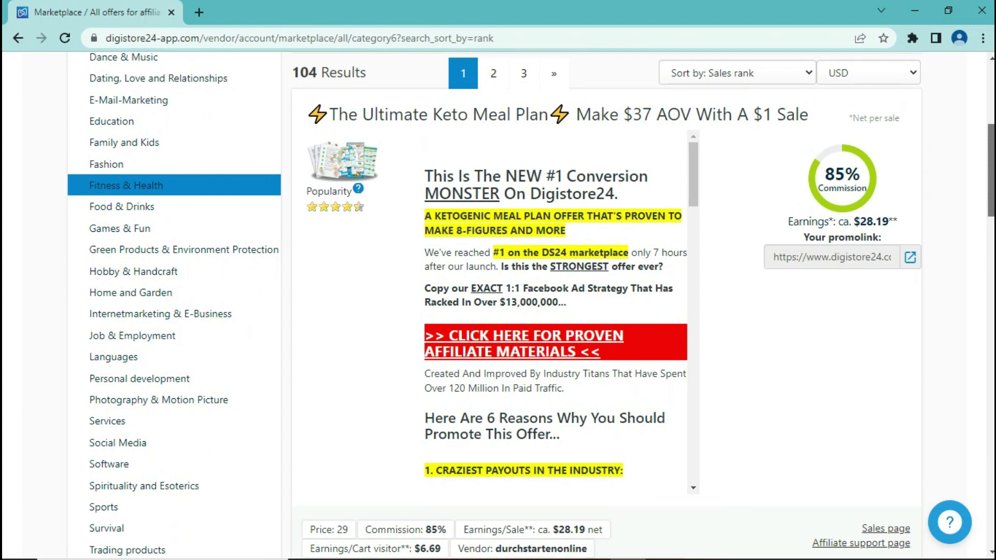
left_click_drag(991, 170, 990, 178)
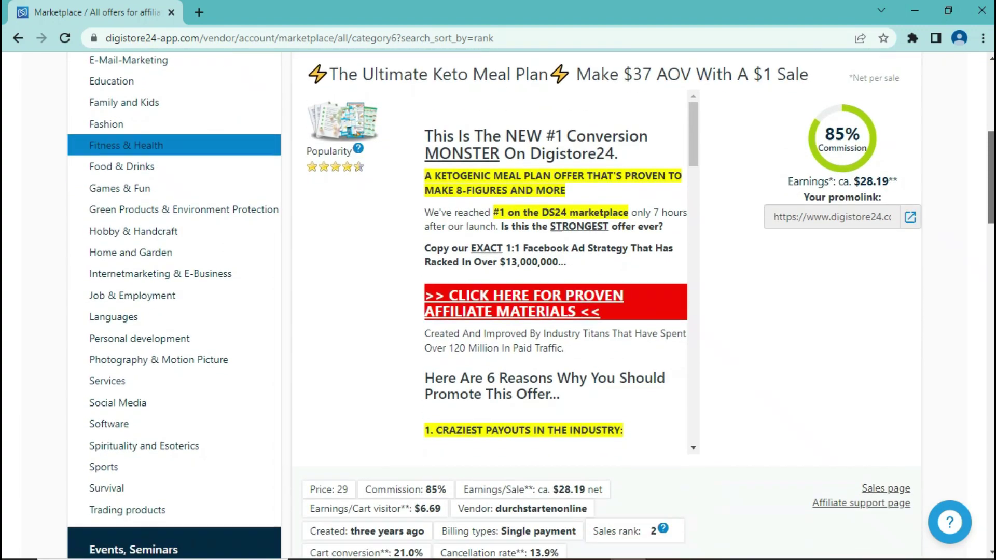
scroll(531, 305, "down", 10)
scroll(531, 305, "up", 5)
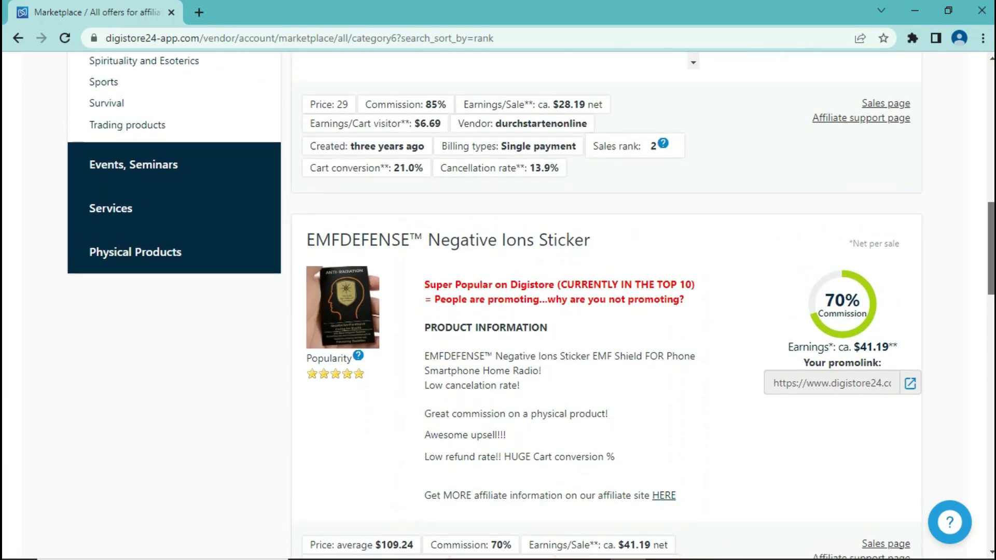
scroll(531, 306, "down", 1)
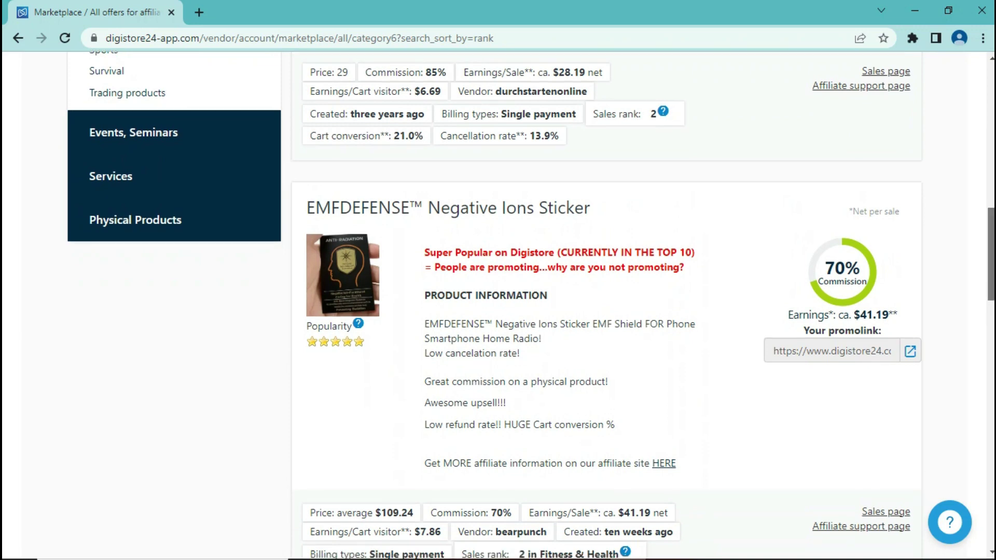
scroll(531, 305, "down", 1)
scroll(531, 305, "down", 5)
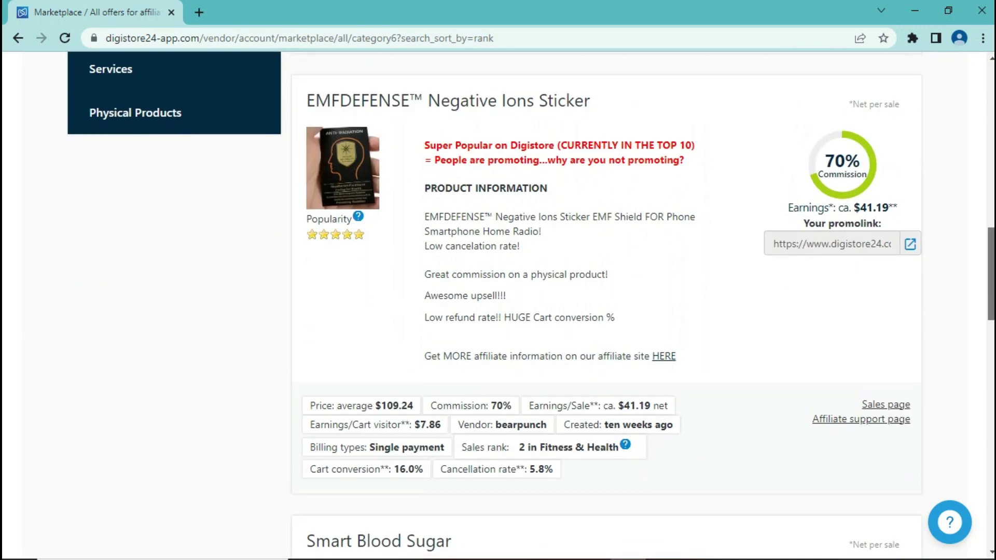
scroll(531, 305, "up", 3)
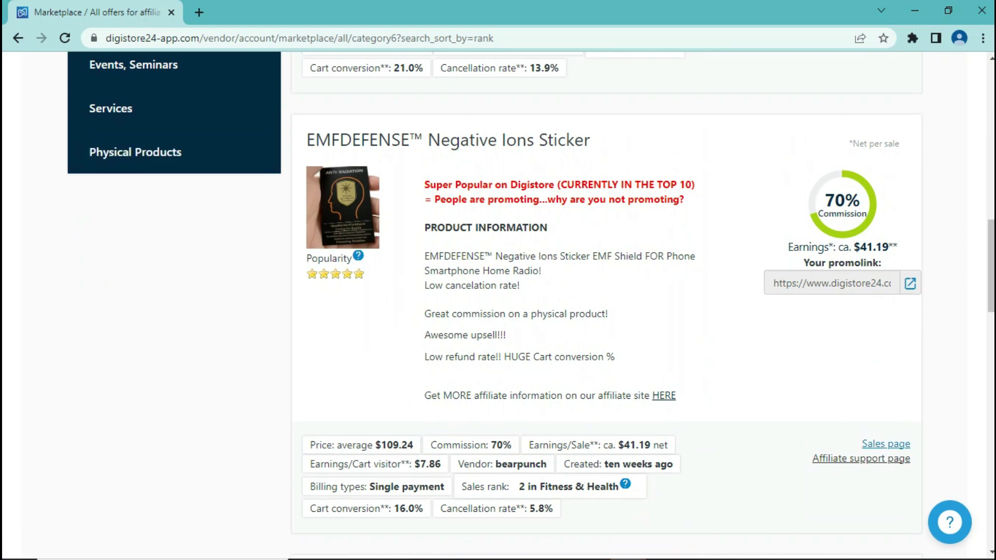
left_click(886, 445)
scroll(498, 306, "down", 15)
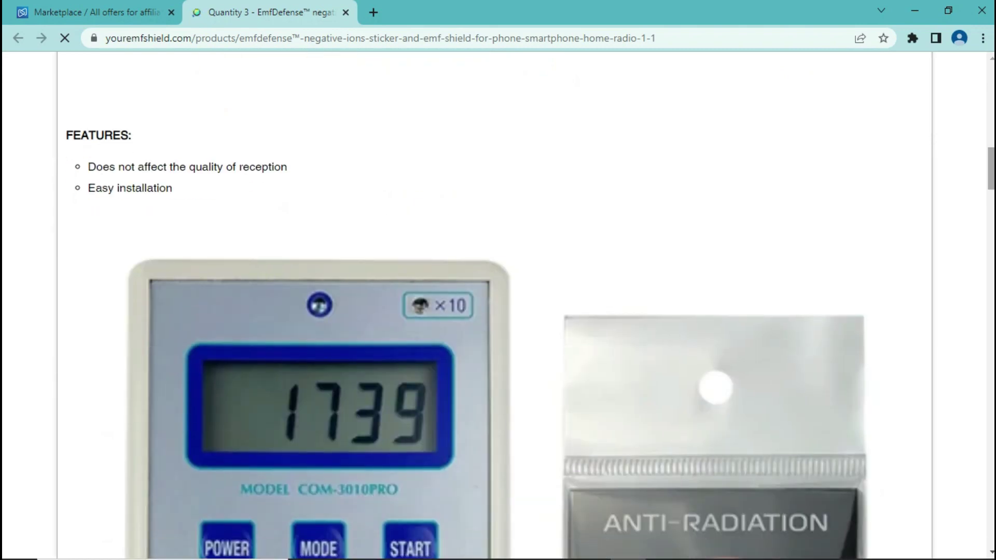
- Finish looking over the EMFDEFENSE sales page, close it and return to The Ultimate Keto Meal Plan offer in the marketplace
scroll(499, 306, "down", 12)
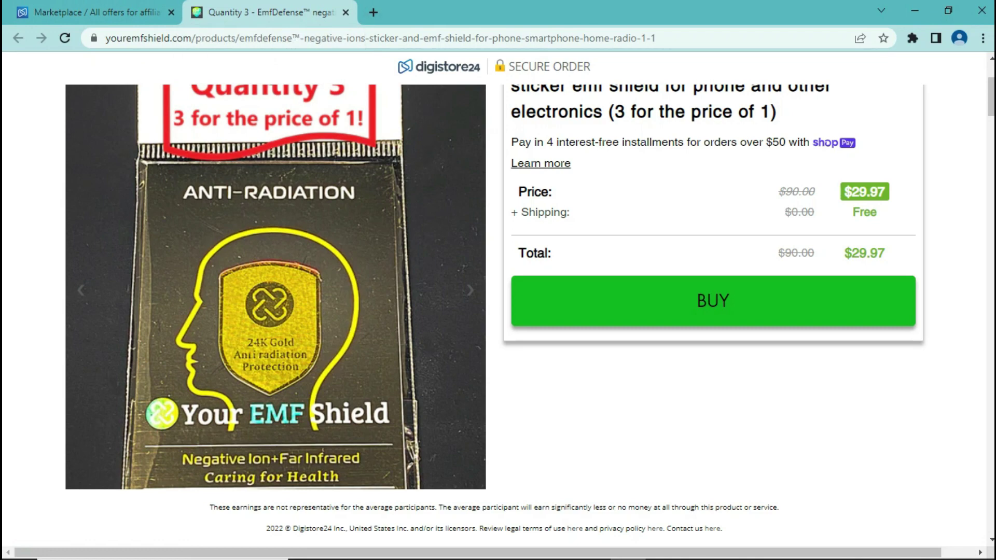
left_click(345, 12)
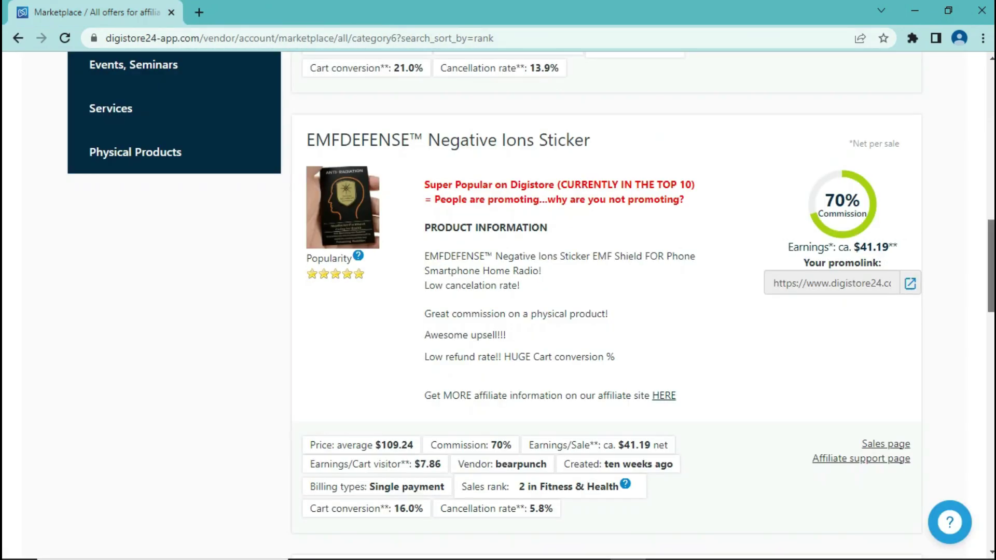
scroll(498, 307, "up", 10)
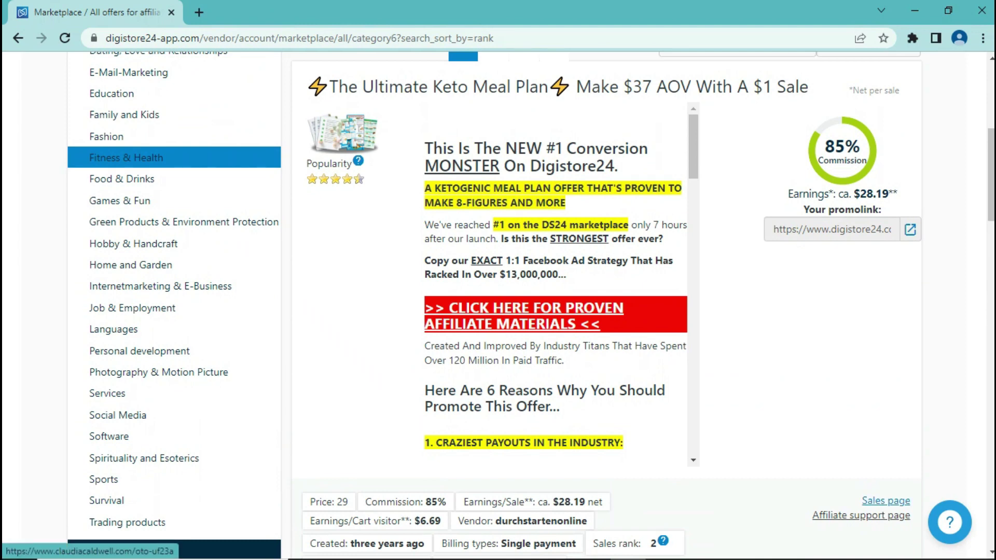
- Open the sales page of The Ultimate Keto Meal Plan offer and look through its headline and video message
left_click(887, 501)
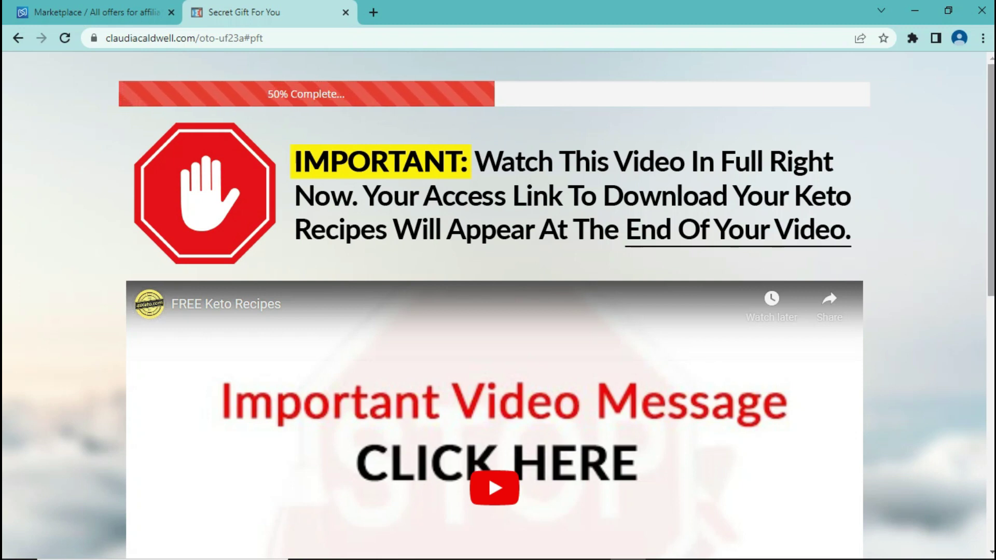
scroll(498, 306, "down", 4)
scroll(499, 306, "up", 1)
scroll(494, 311, "up", 3)
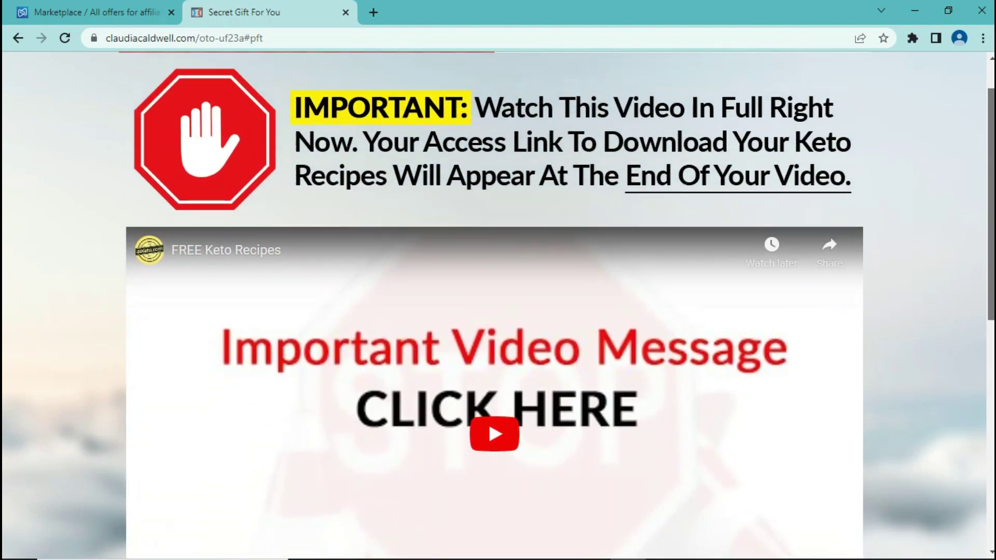
scroll(495, 311, "down", 3)
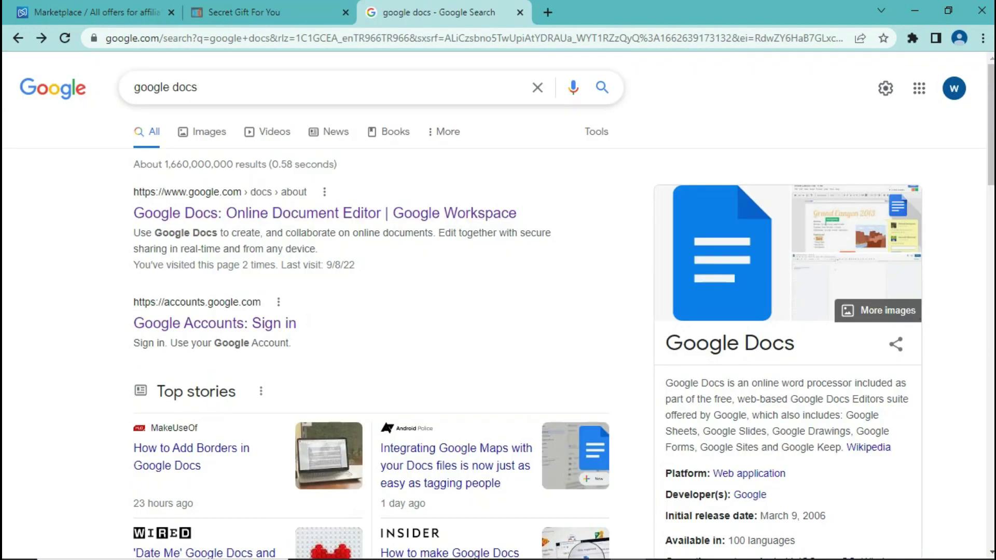
- Find Google Docs in the search results and open a new blank document
scroll(498, 312, "down", 8)
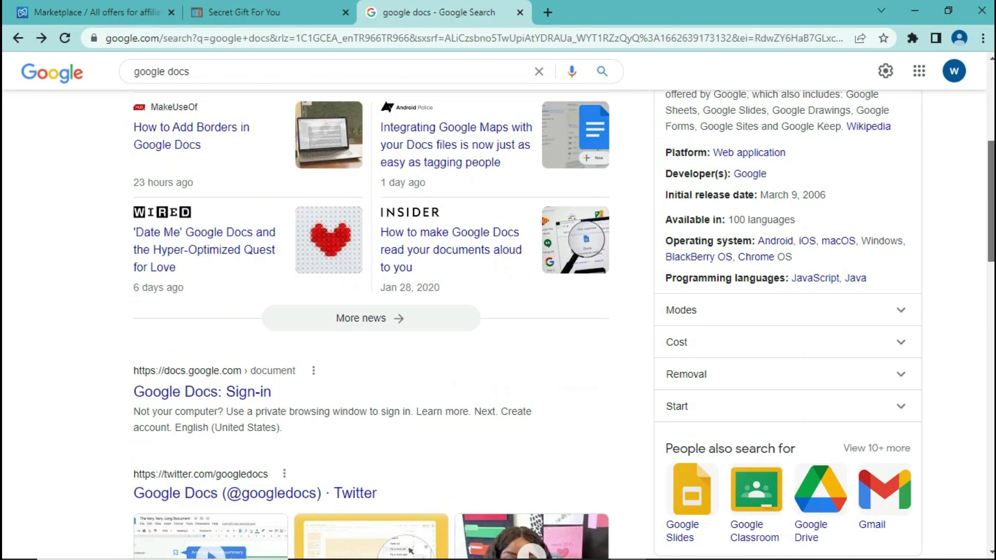
left_click(202, 312)
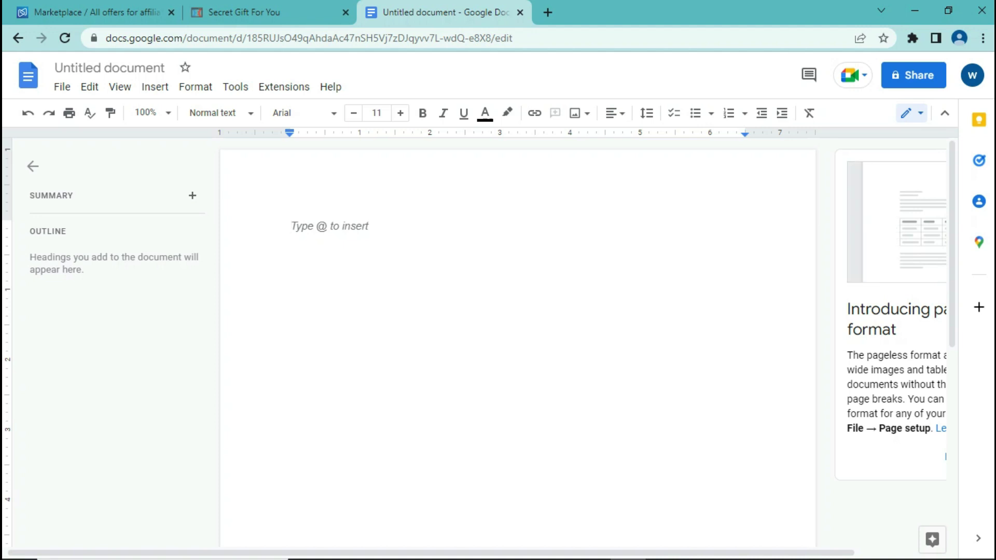
left_click(276, 12)
left_click(496, 12)
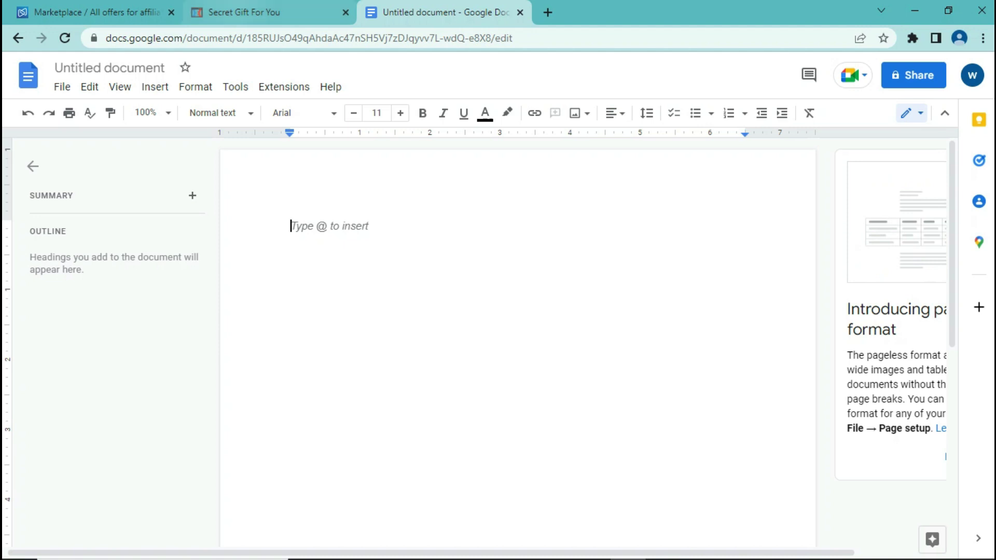
- Capture the stop-sign banner with the "IMPORTANT: Watch This Video In Full" headline from the keto sales page using Lightshot and copy it to the clipboard
left_click(243, 12)
mouse_move(787, 555)
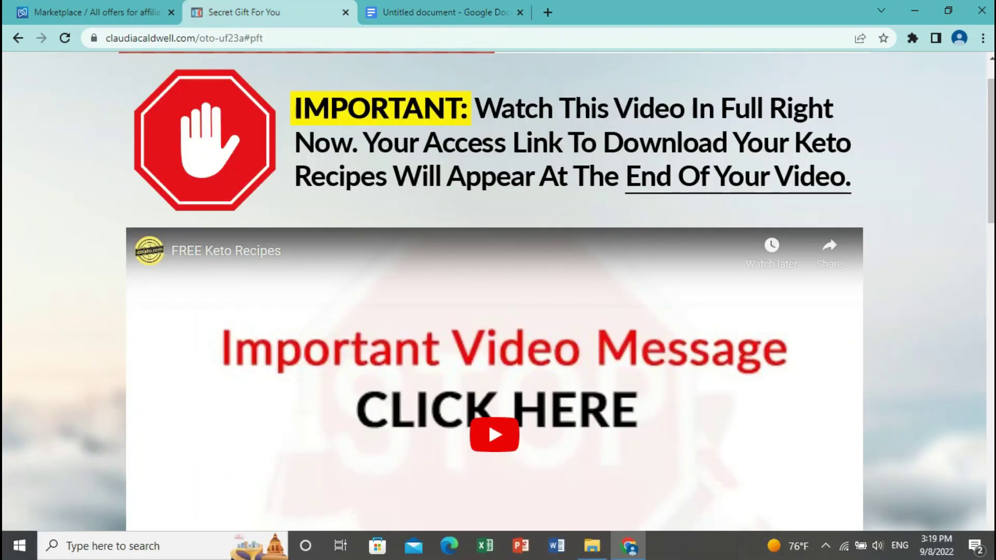
left_click(825, 546)
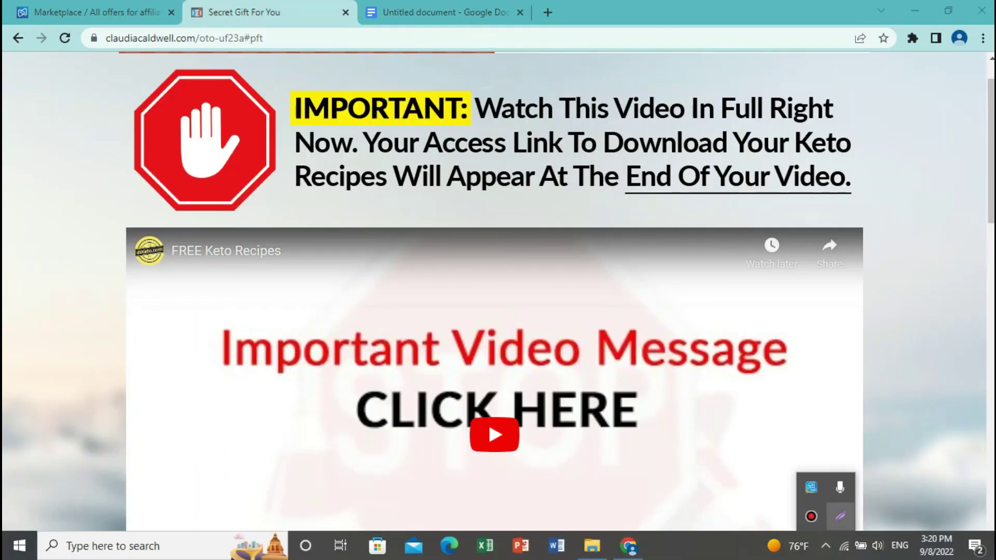
left_click(840, 517)
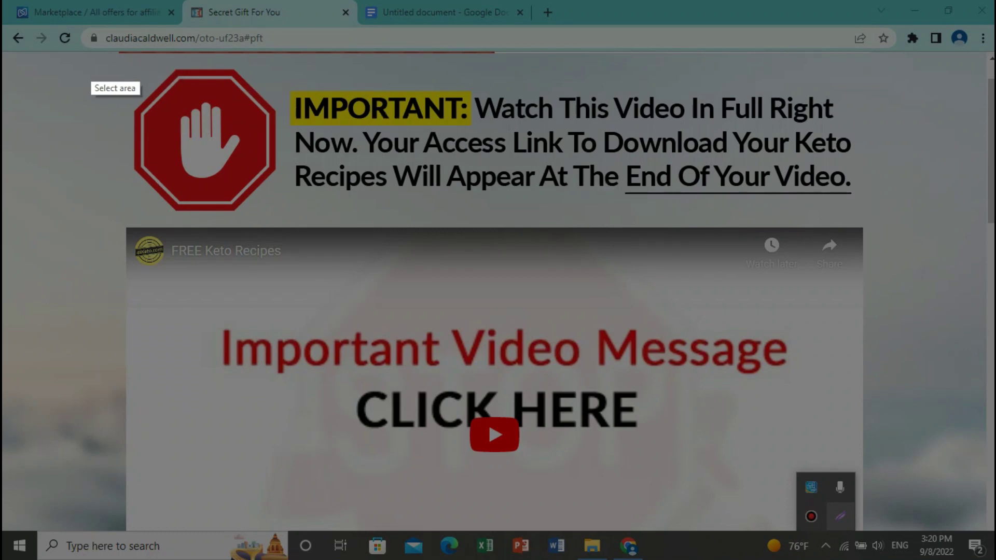
left_click_drag(94, 60, 897, 219)
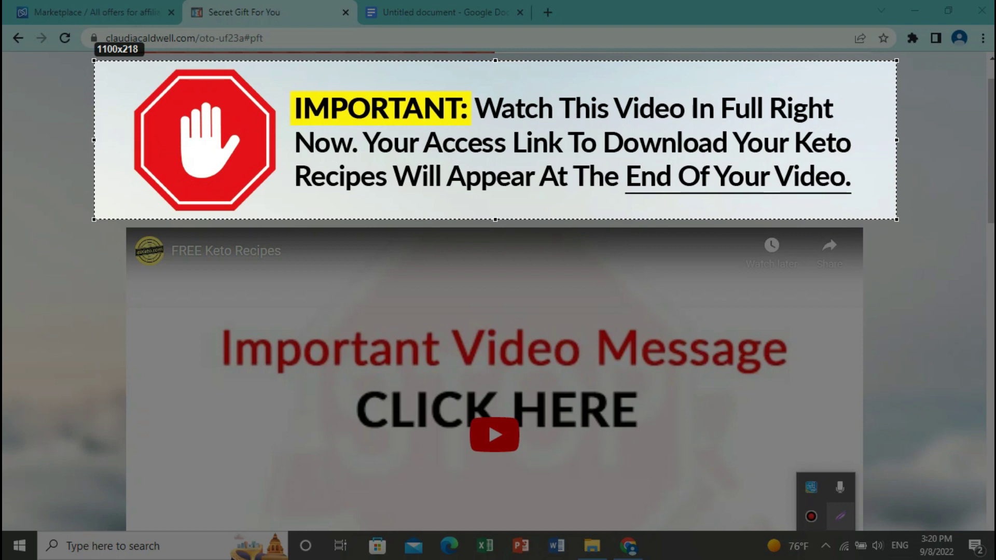
left_click_drag(897, 219, 897, 219)
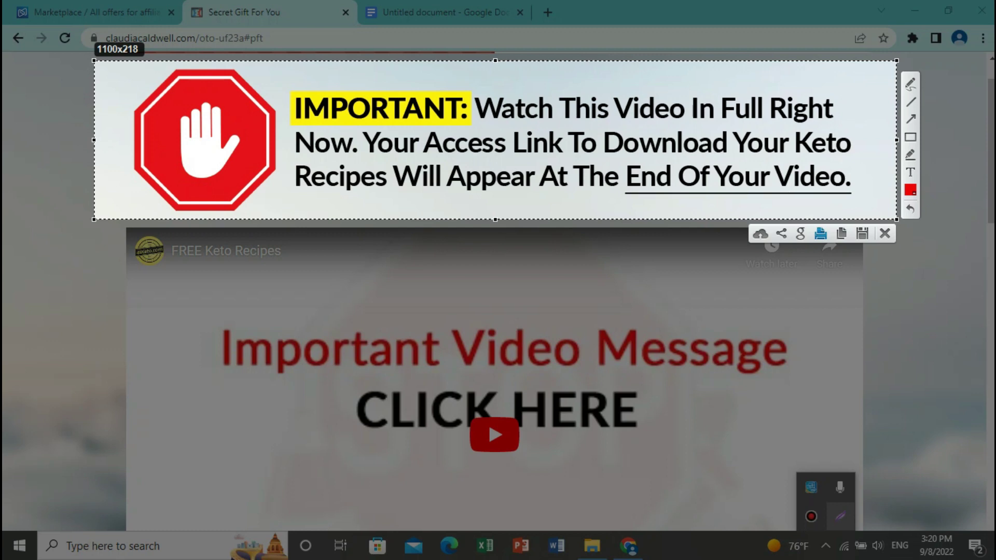
left_click(841, 234)
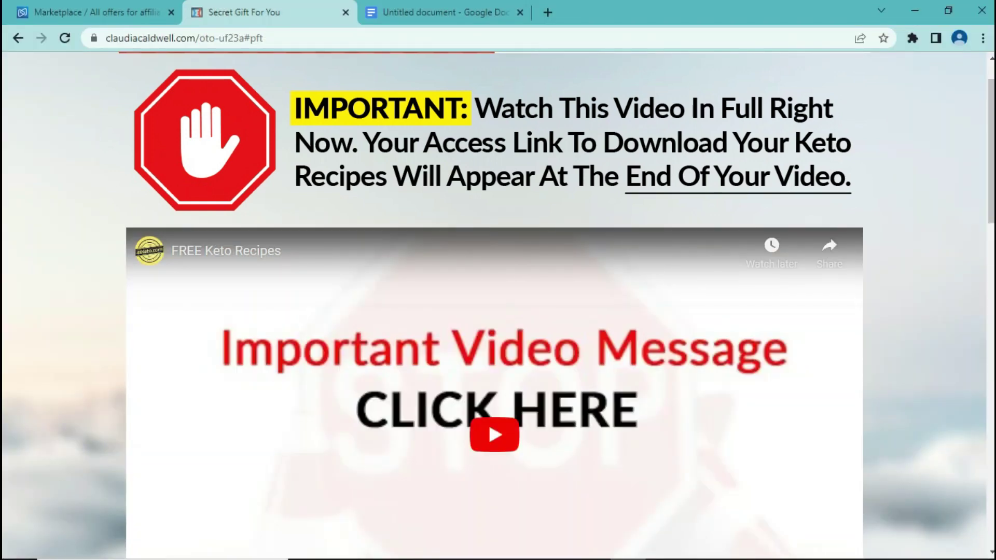
- Paste the captured banner into the blank Google Docs document and add the line "CLICK HERE TO WATCH THE FULL VIDEO" below it
left_click(445, 12)
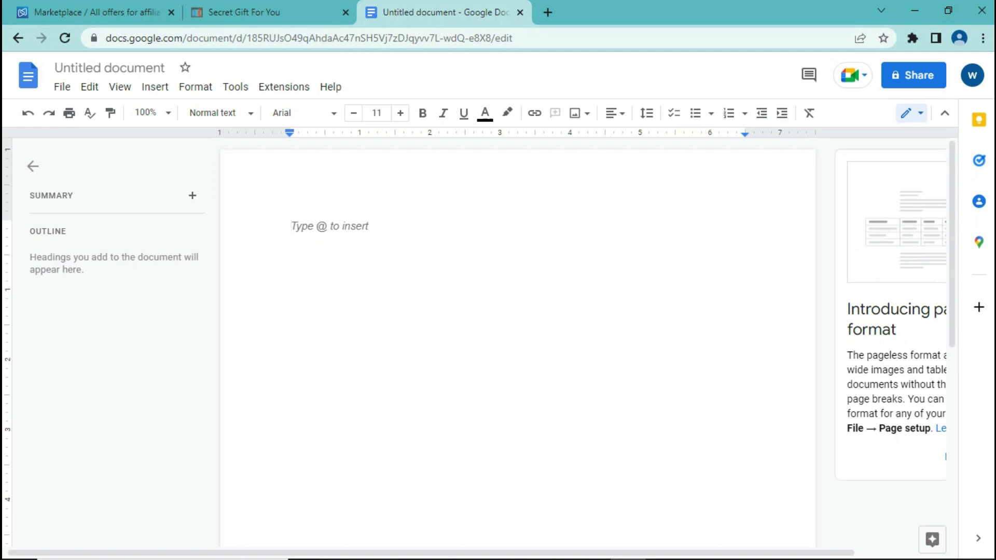
right_click(348, 227)
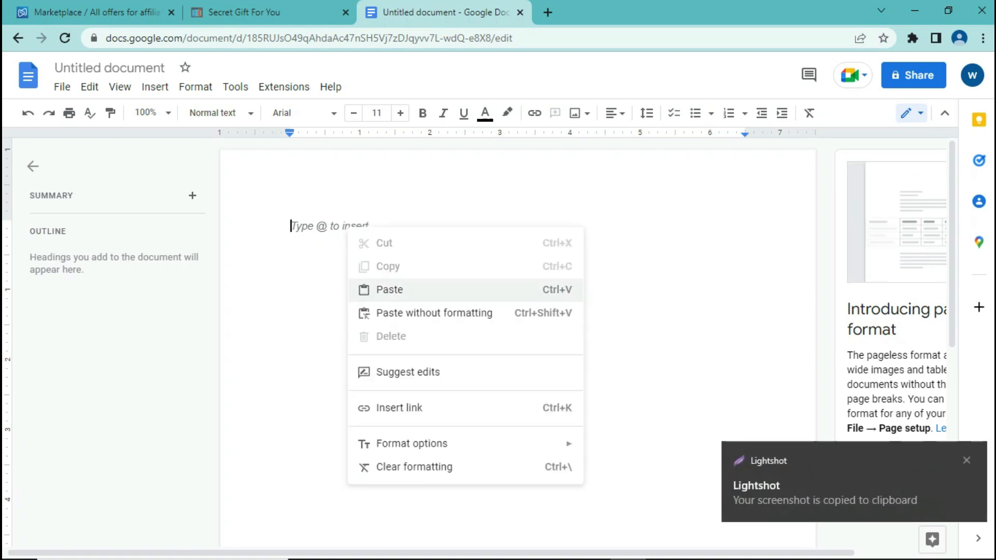
left_click(389, 289)
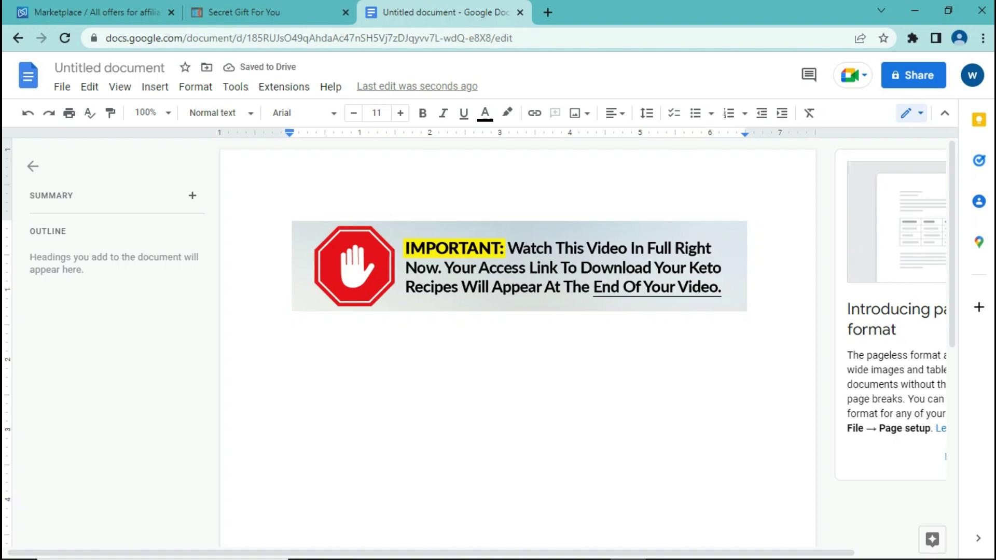
type("CLICK HERE T")
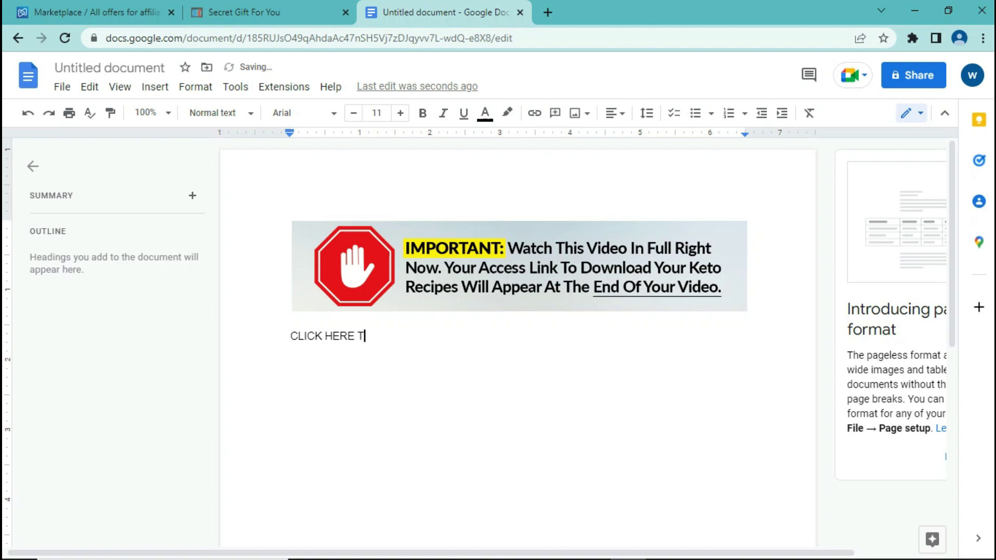
type("O WATCH THE FULL VIDEO")
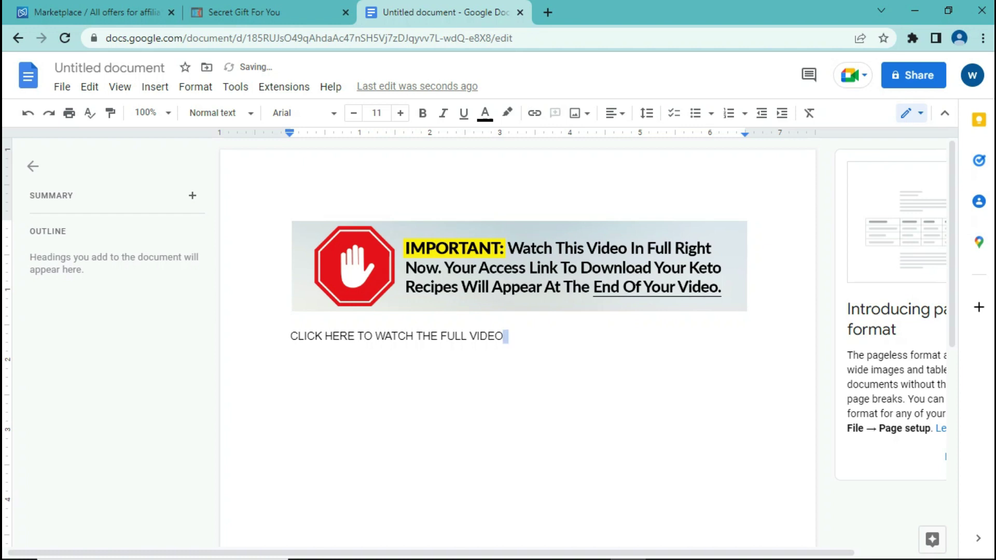
- Center the "CLICK HERE TO WATCH THE FULL VIDEO" line, make it bold and set its font size to 17
left_click_drag(504, 336, 291, 336)
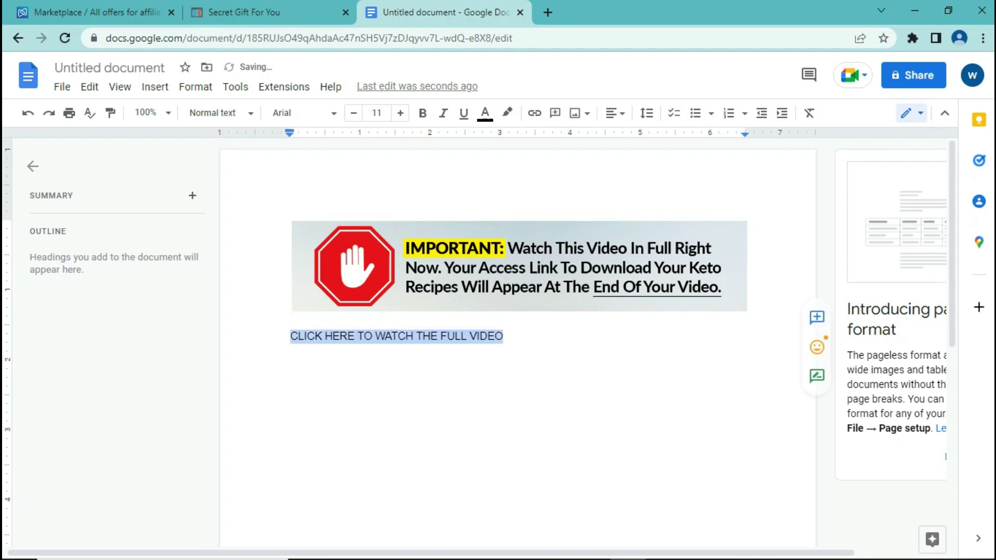
left_click(615, 113)
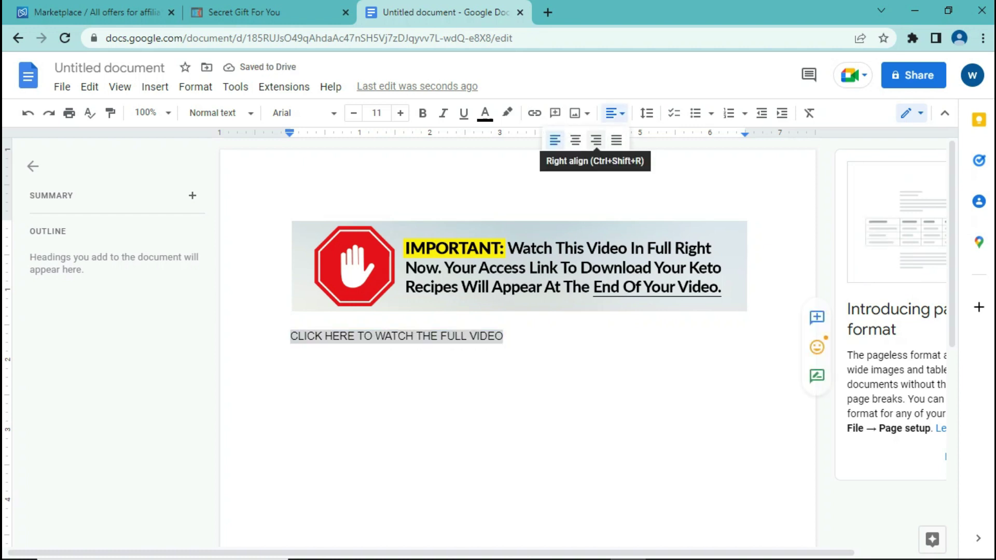
left_click(575, 140)
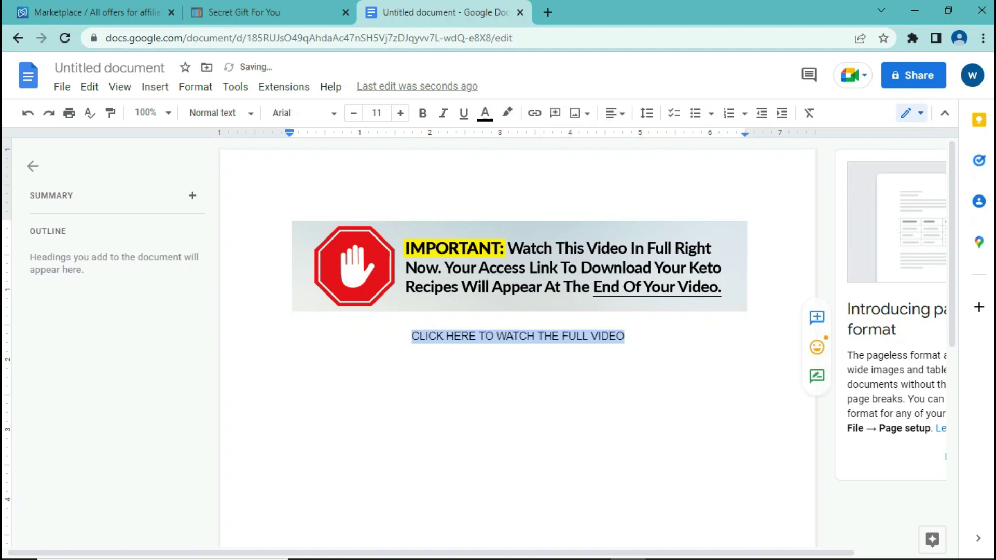
left_click(423, 113)
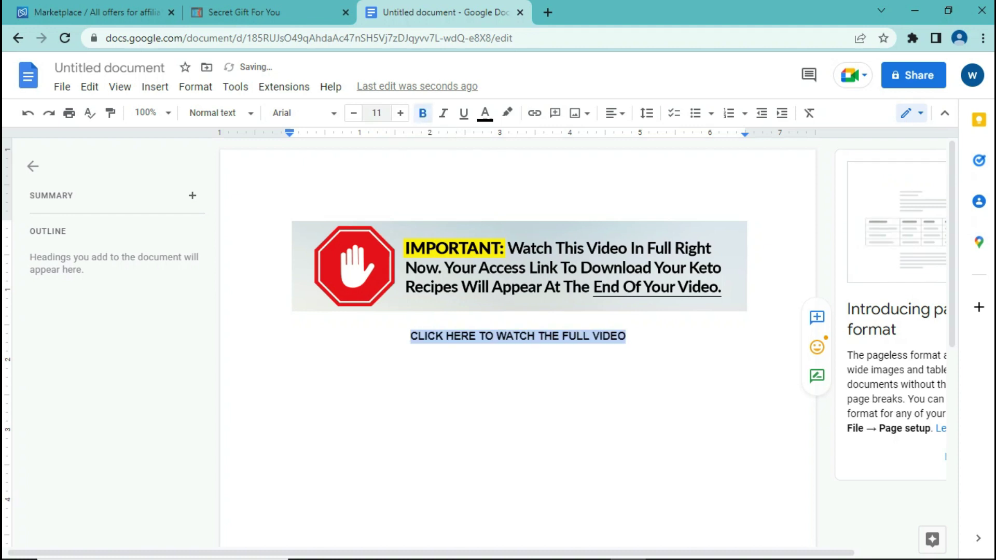
left_click(400, 113)
left_click(400, 113)
left_click(400, 113)
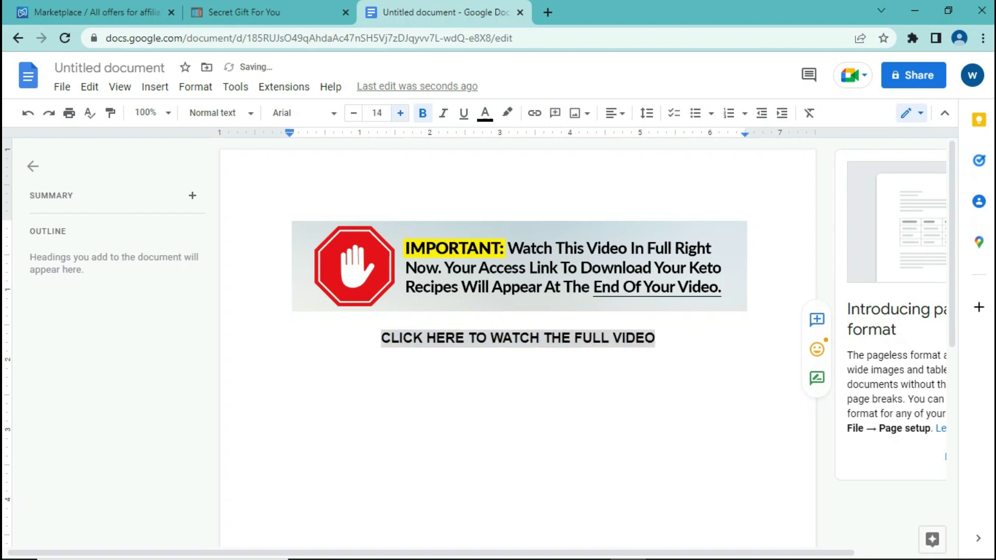
left_click(400, 114)
left_click(400, 113)
left_click(400, 114)
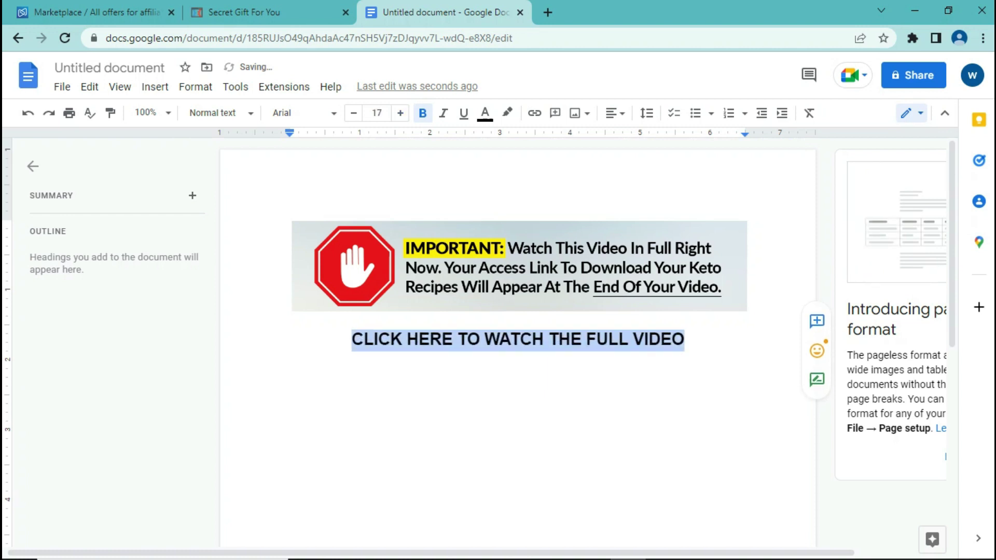
- Select the whole "CLICK HERE TO WATCH THE FULL VIDEO" line and open link insertion for it
left_click(390, 339)
triple_click(391, 339)
left_click(534, 113)
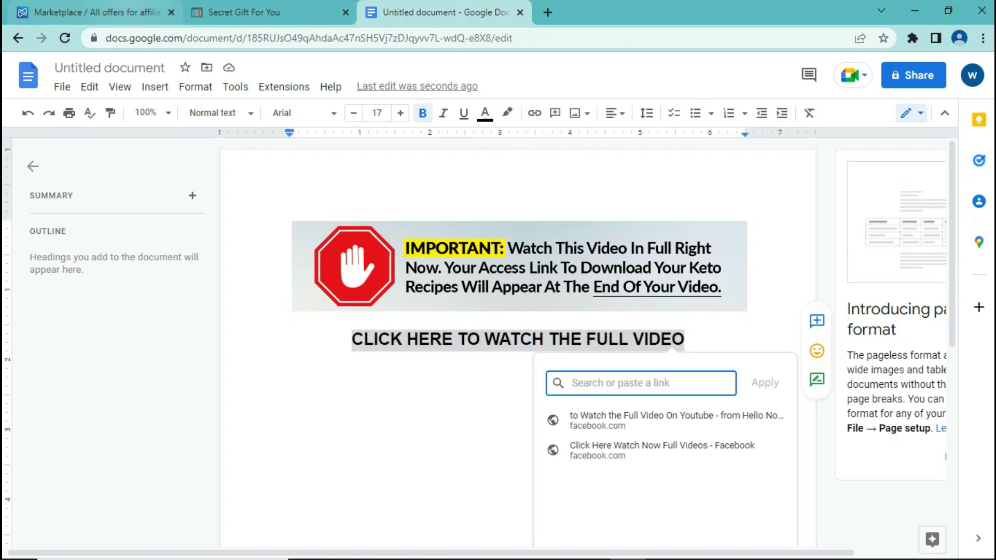
- Request promotion of the Smart Blood Sugar offer on the Digistore24 marketplace and close the promolink dialog
left_click(96, 12)
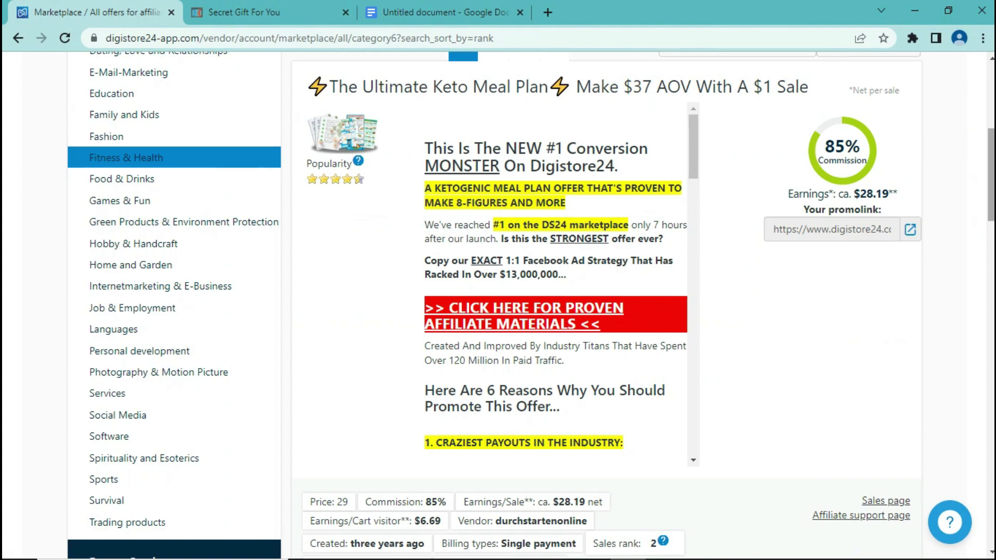
scroll(531, 304, "down", 15)
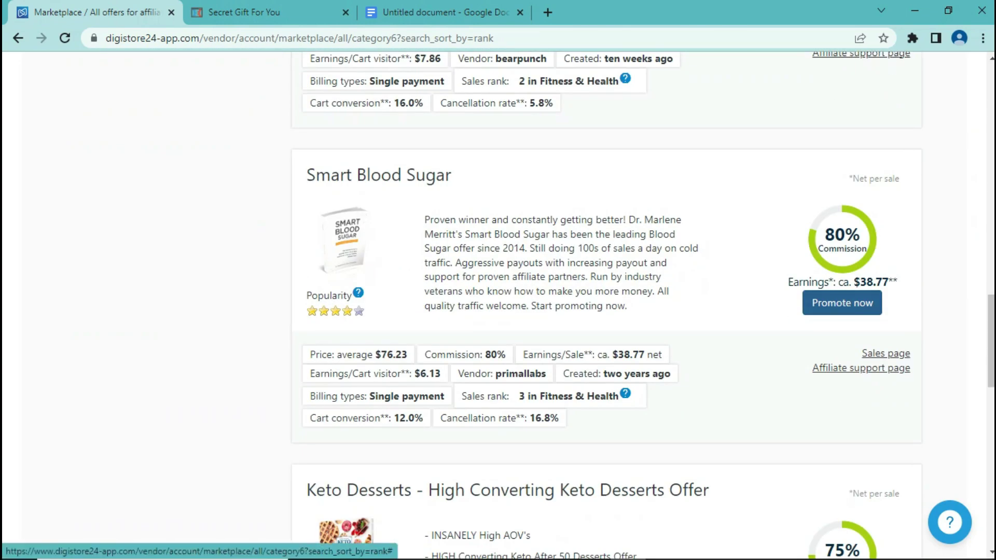
left_click(842, 303)
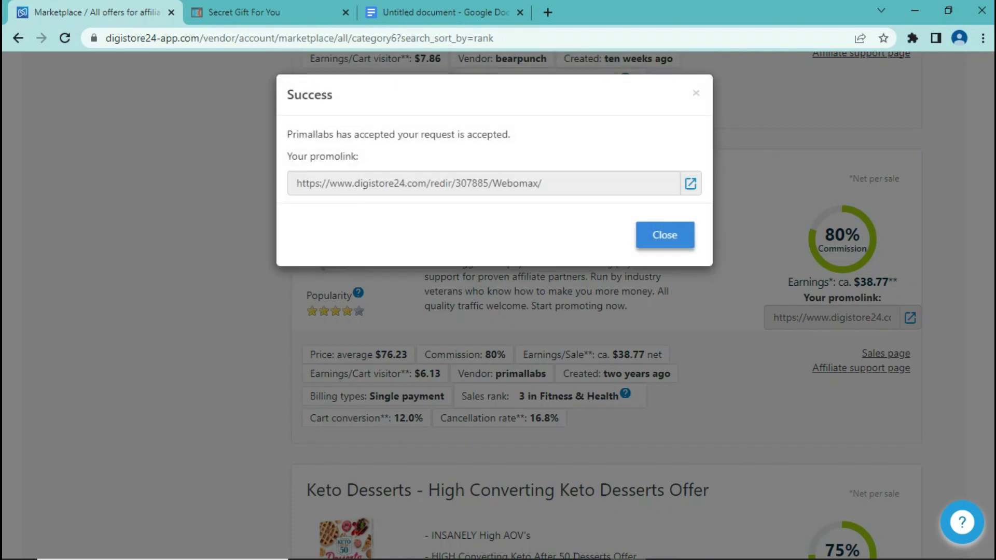
left_click(658, 235)
- Copy the promolink of The Ultimate Keto Meal Plan offer
left_click_drag(991, 341, 990, 162)
left_click(832, 297)
key("ctrl+c")
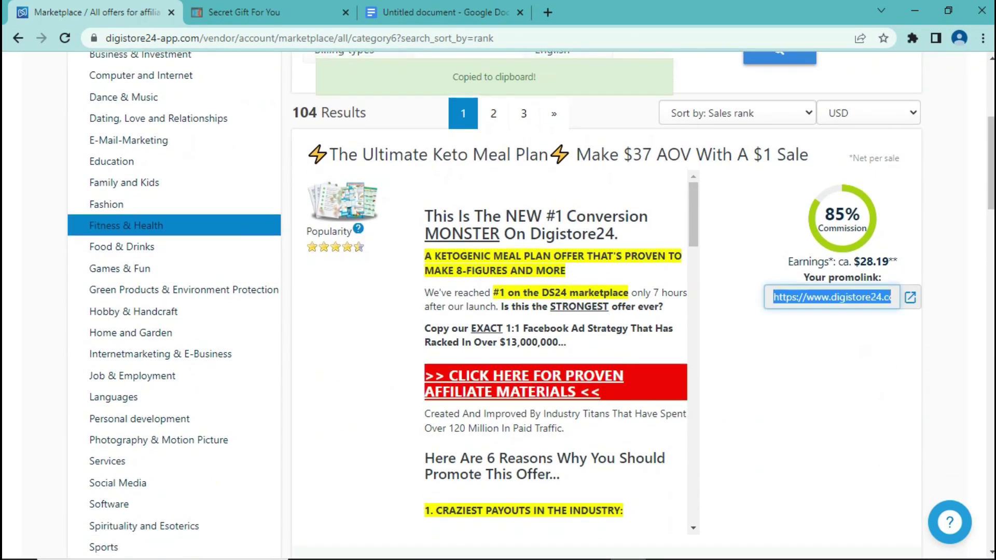
- Link the "CLICK HERE TO WATCH THE FULL VIDEO" line to the copied promolink and start a new line below it
left_click(444, 12)
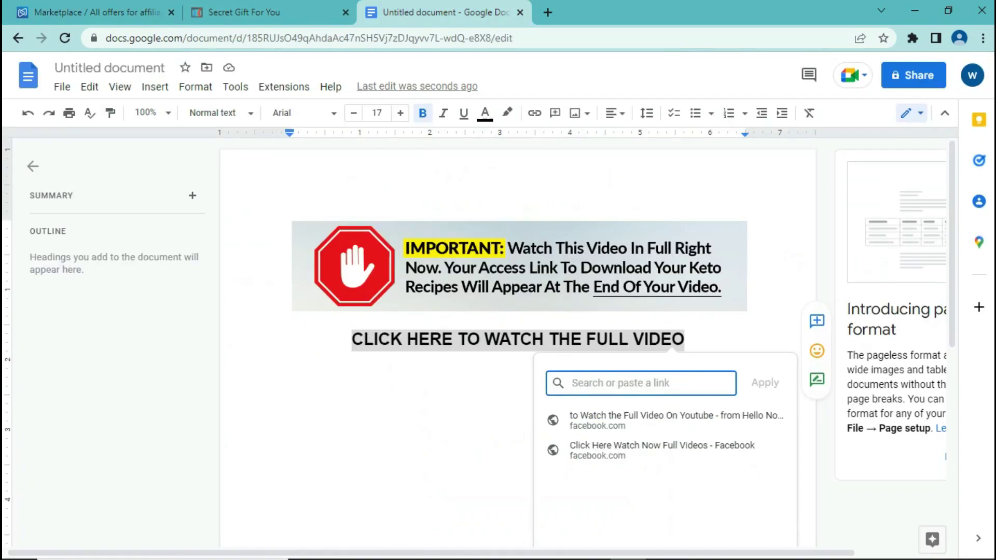
key("ctrl+v")
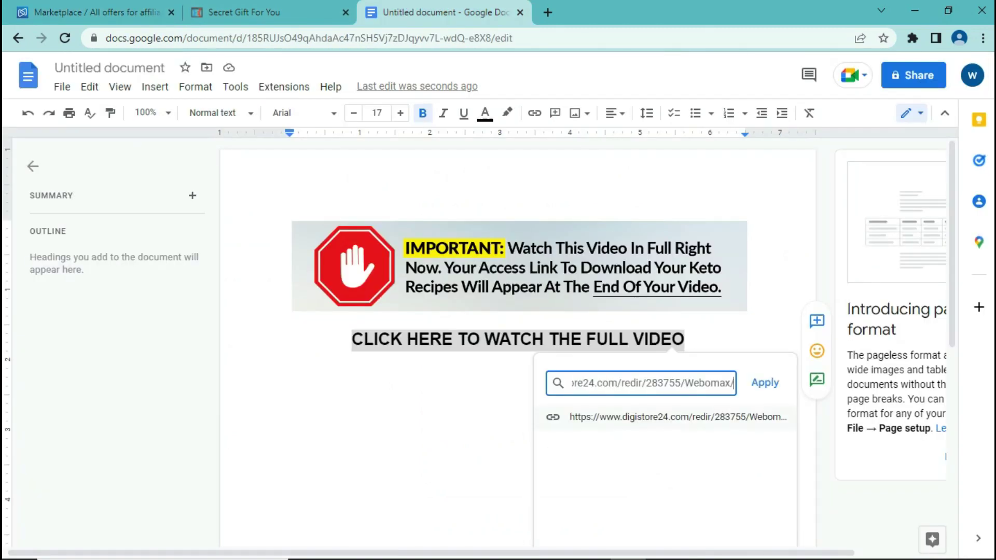
left_click(765, 383)
key("Return")
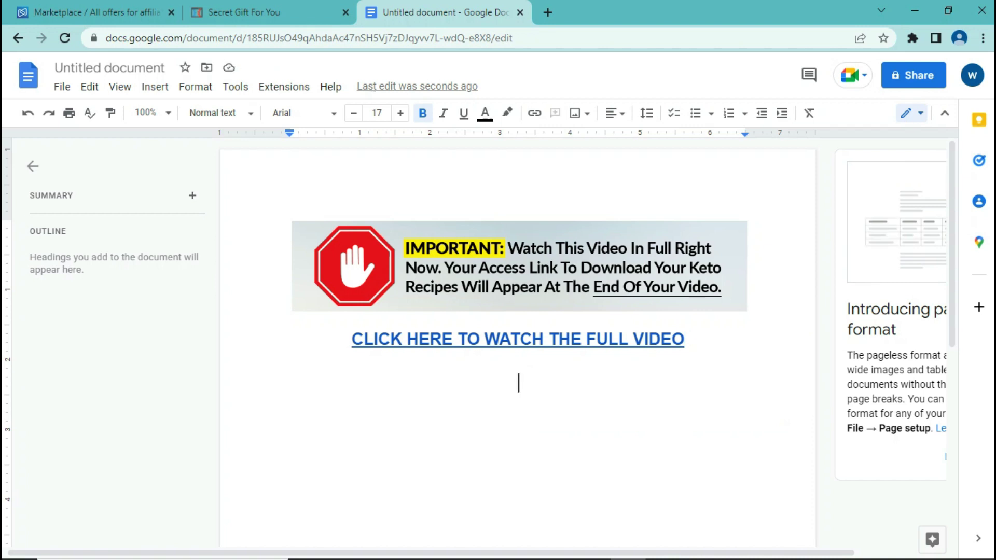
- Capture the "Important Video Message CLICK HERE" video thumbnail on the sales page as a screenshot copied to the clipboard
left_click(243, 12)
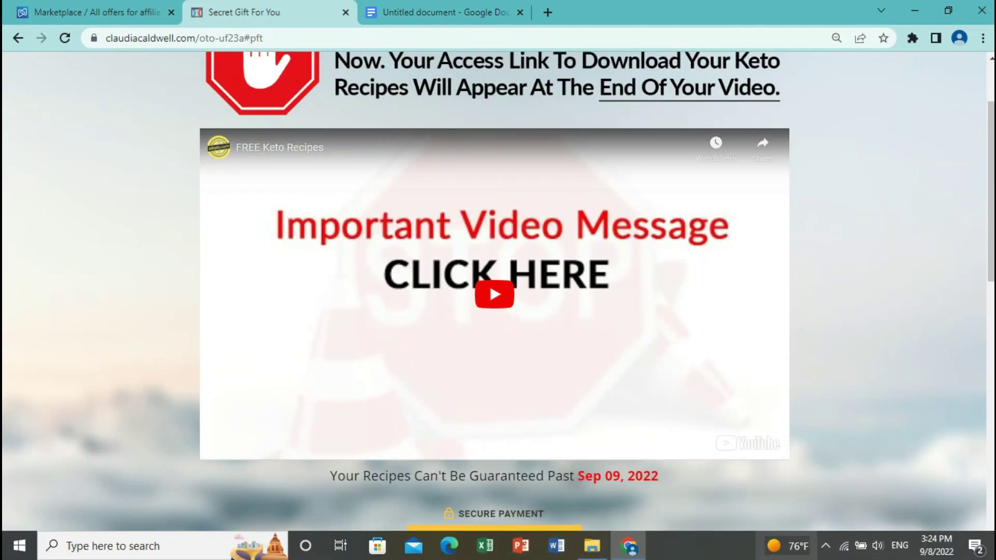
left_click(825, 545)
left_click(811, 487)
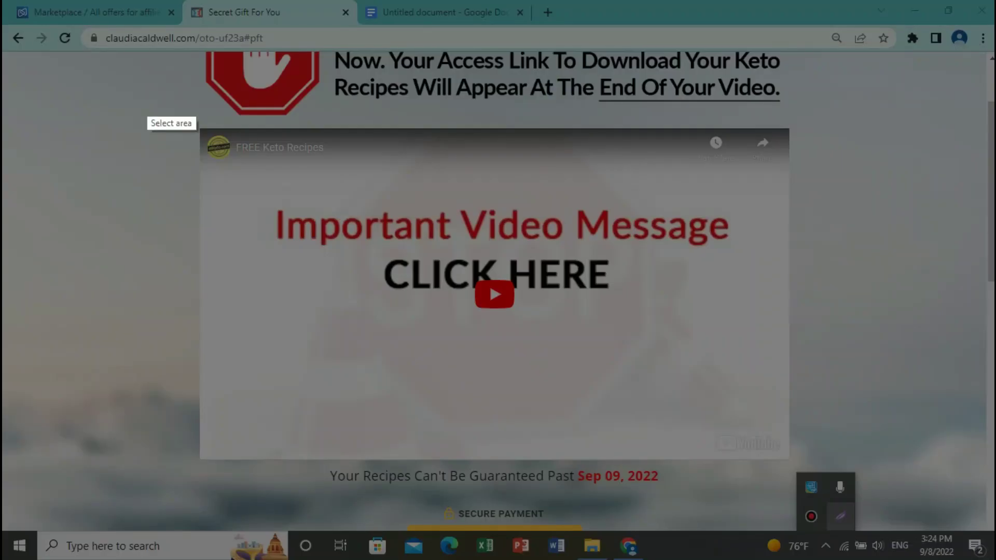
left_click_drag(197, 130, 791, 458)
left_click(736, 473)
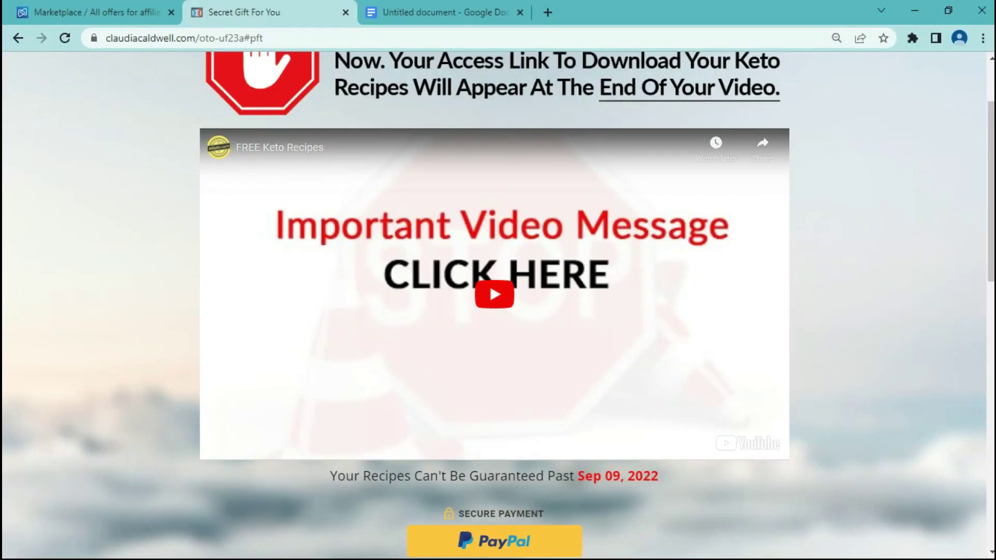
- Paste the video thumbnail screenshot into the Google Docs document below the "CLICK HERE TO WATCH THE FULL VIDEO" line
key("ctrl+Tab")
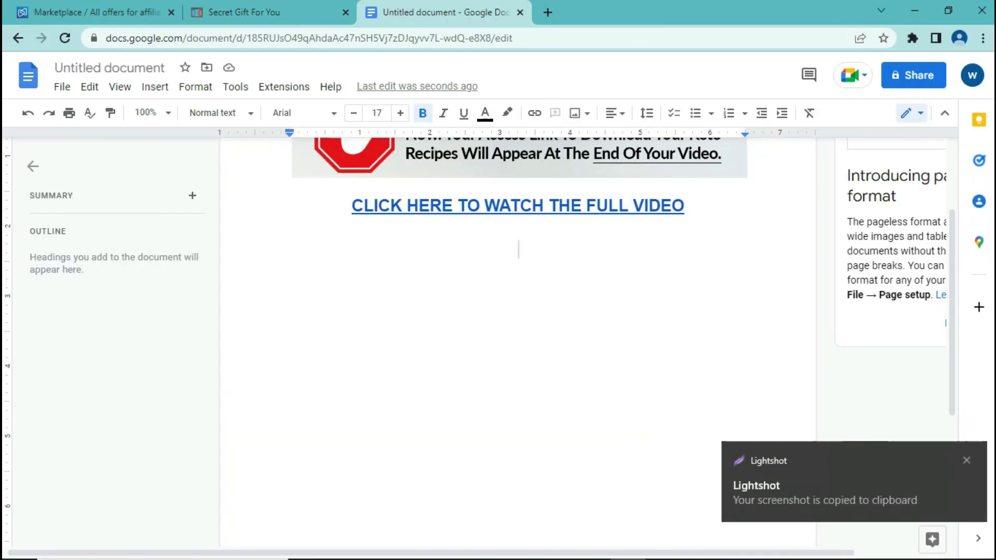
right_click(519, 245)
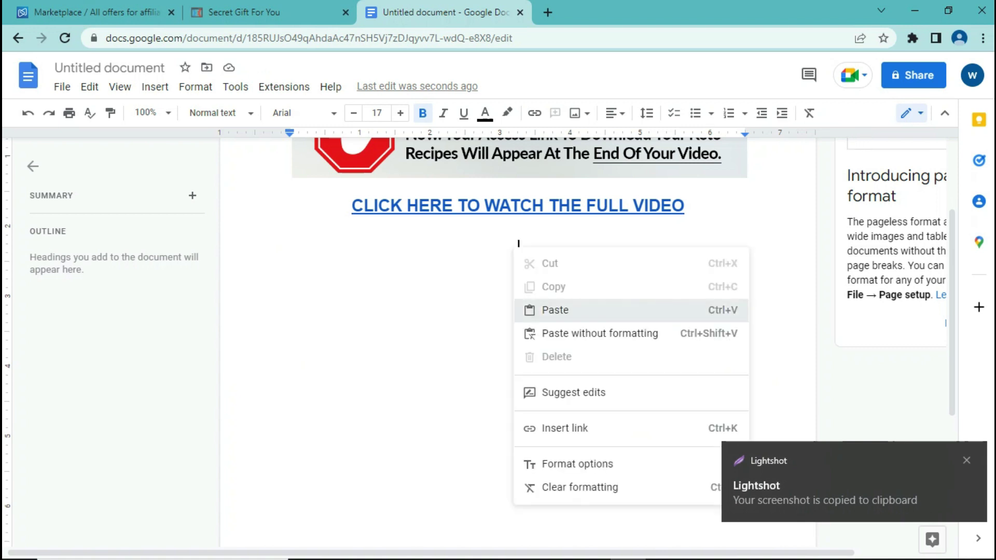
left_click(555, 309)
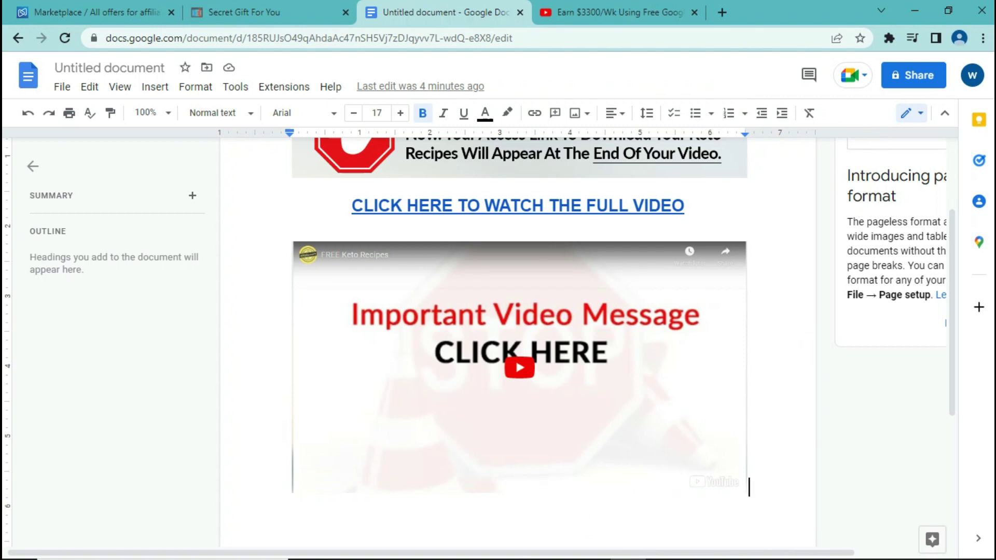
- Link the pasted video thumbnail image to the copied promolink
left_click(520, 367)
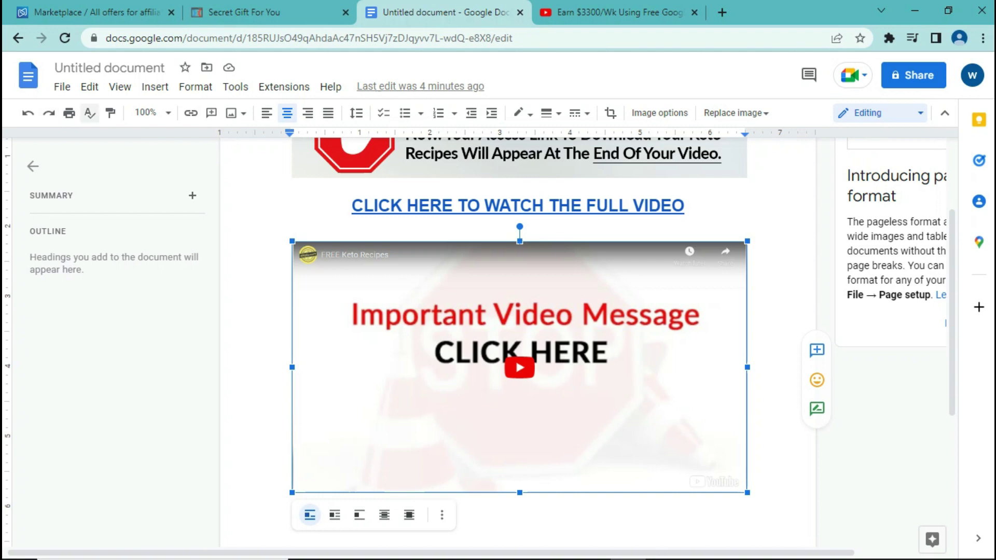
key("ctrl+k")
left_click(96, 12)
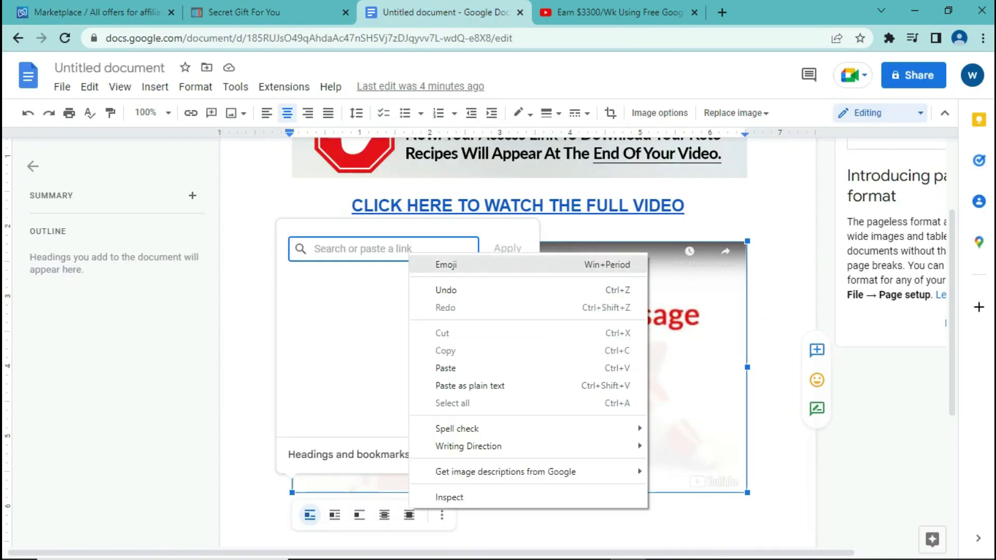
left_click(431, 368)
left_click(508, 249)
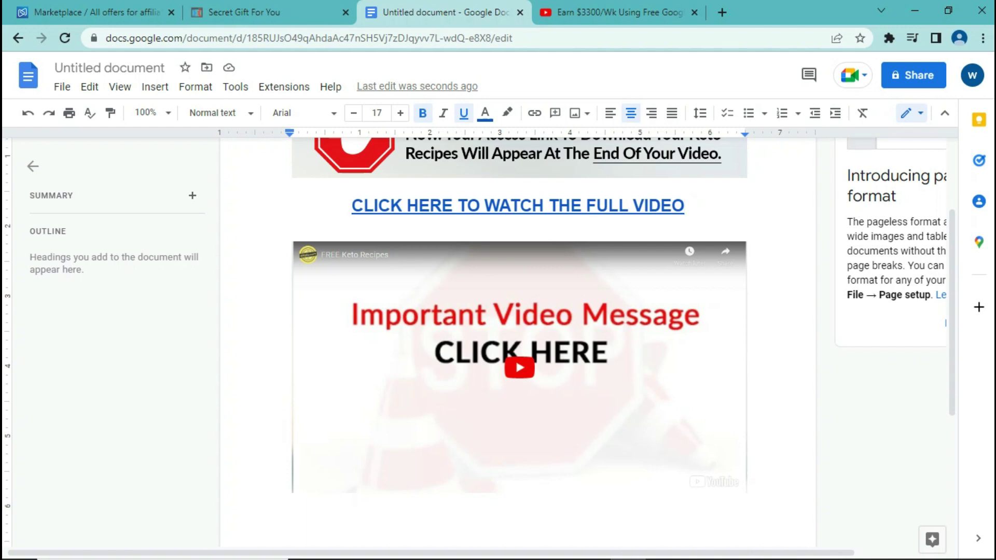
left_click(83, 12)
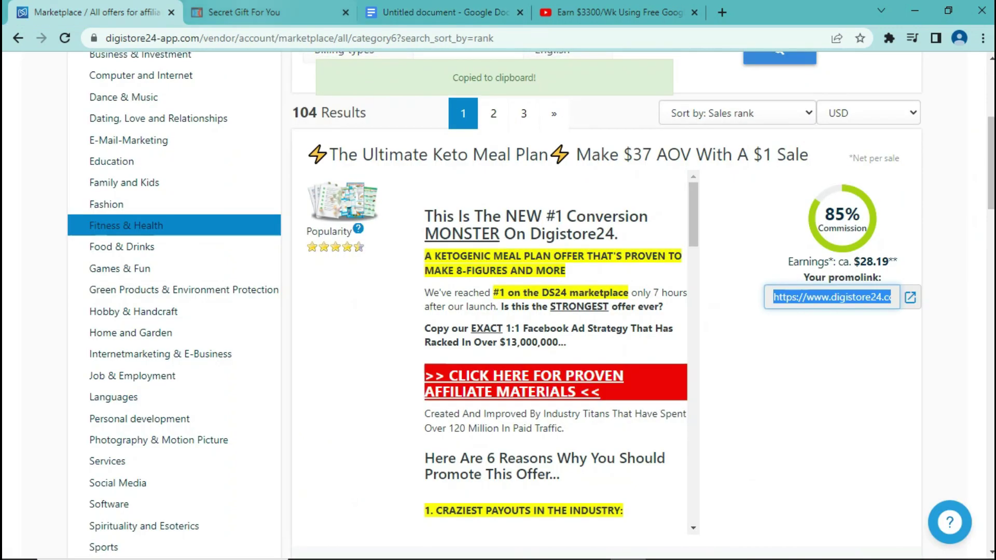
key("ctrl+2")
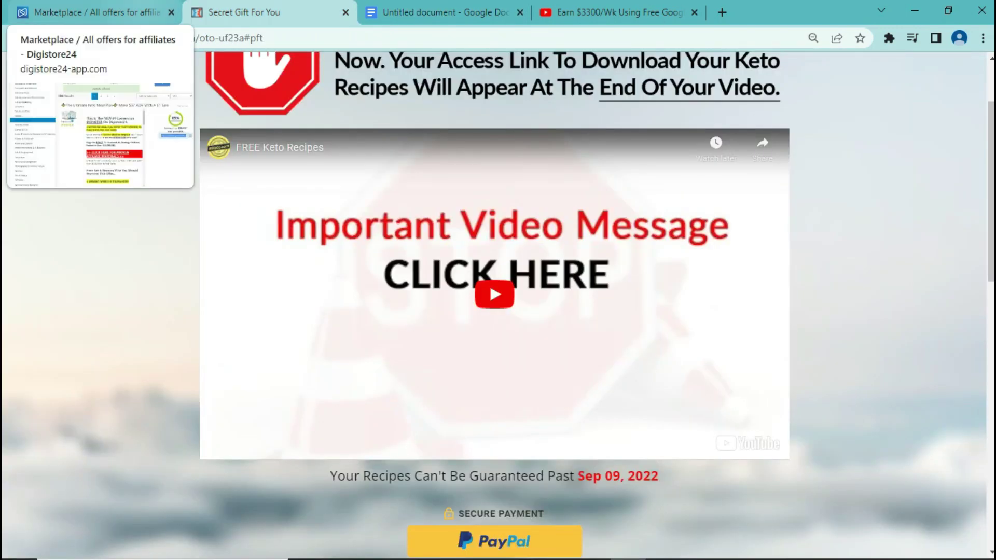
left_click(94, 12)
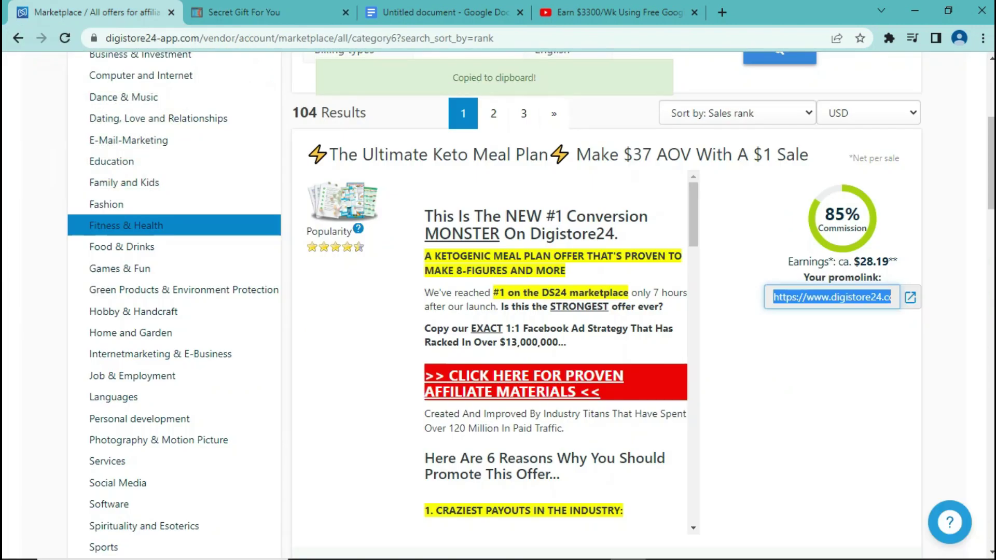
left_click_drag(854, 261, 876, 261)
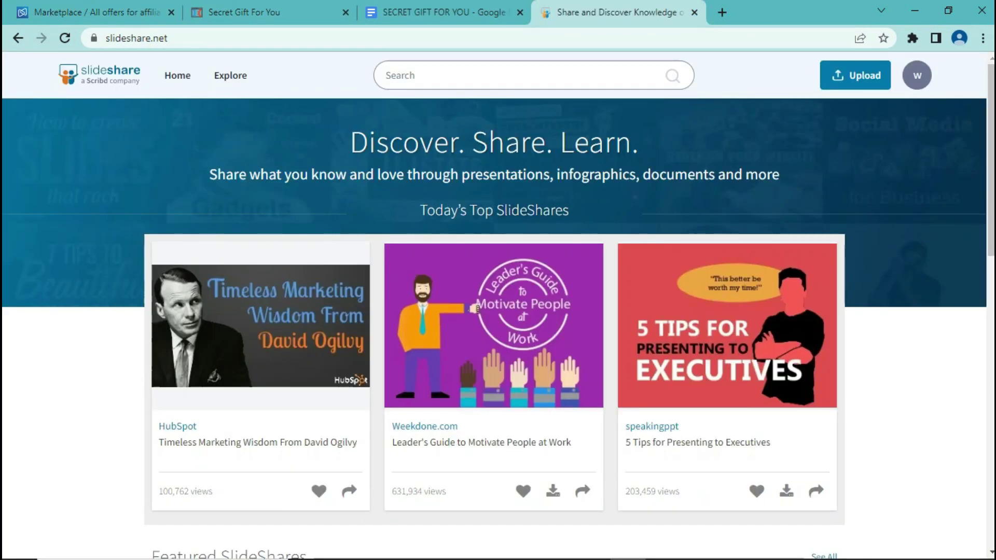
- Open the document upload page on slideshare.net
key("ctrl+l")
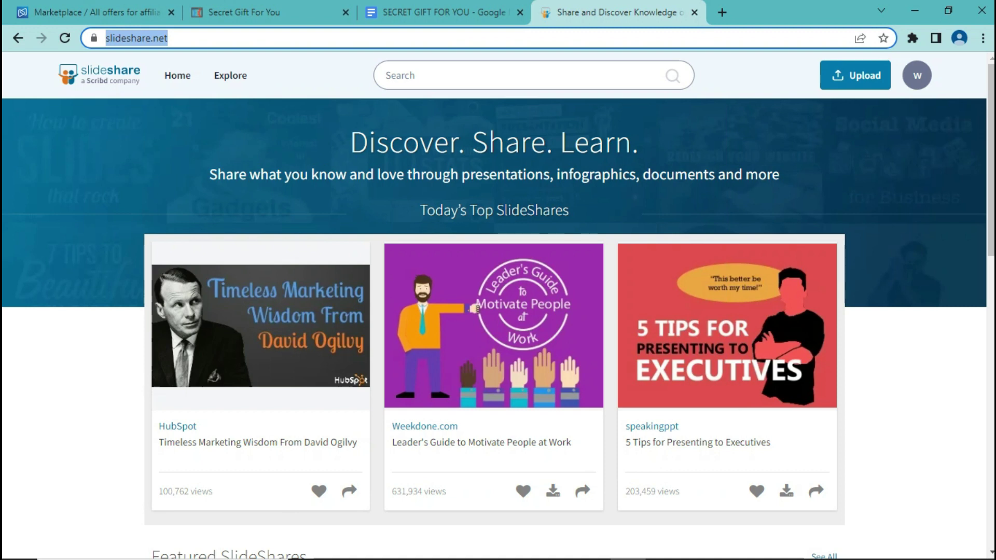
left_click(226, 37)
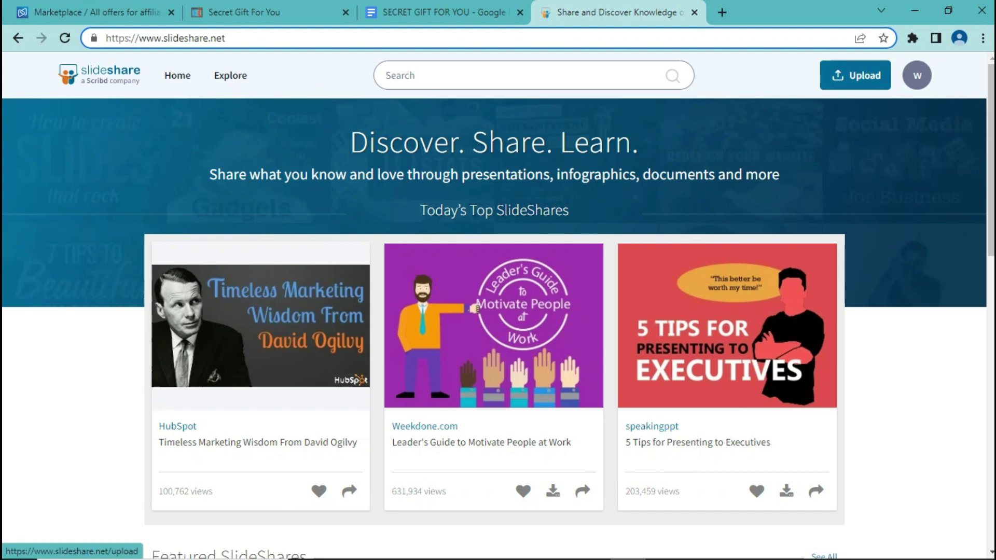
left_click(855, 75)
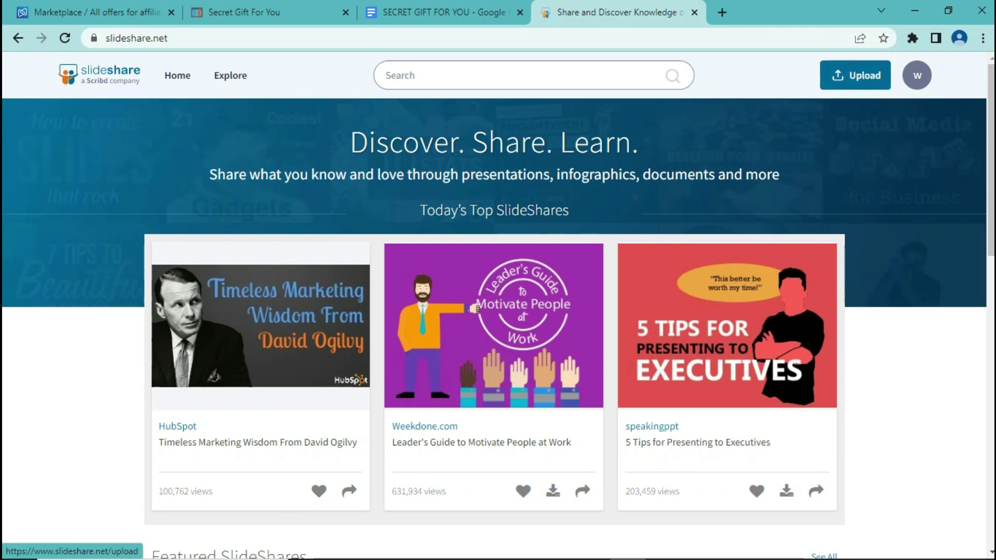
left_click(855, 75)
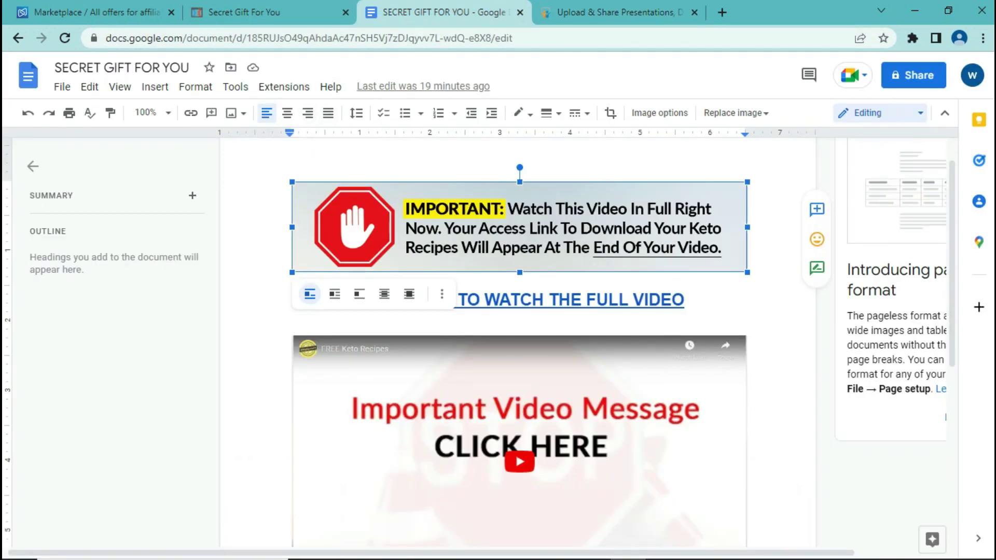
- Download the SECRET GIFT FOR YOU document from Google Docs as a PDF and return to the SlideShare upload page
left_click(63, 86)
mouse_move(100, 243)
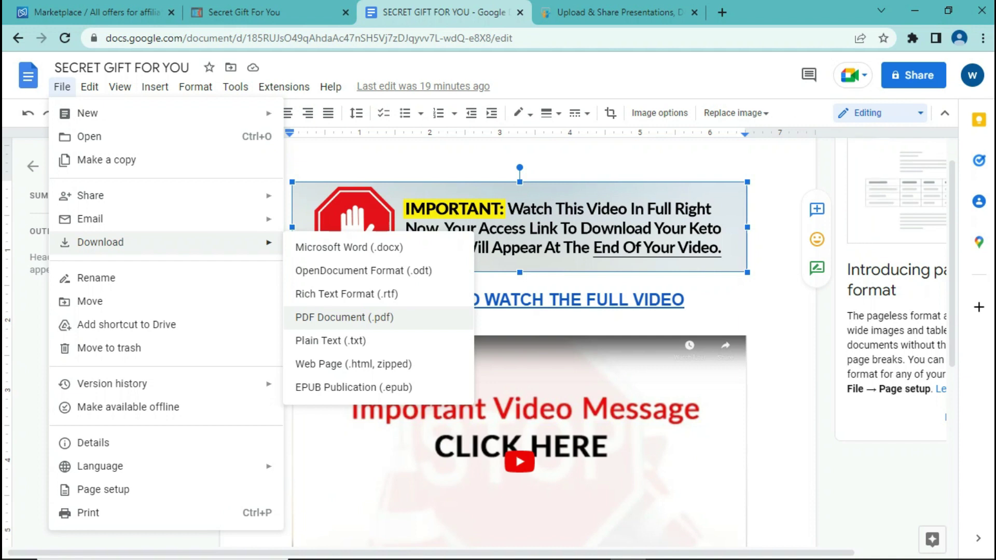
left_click(570, 12)
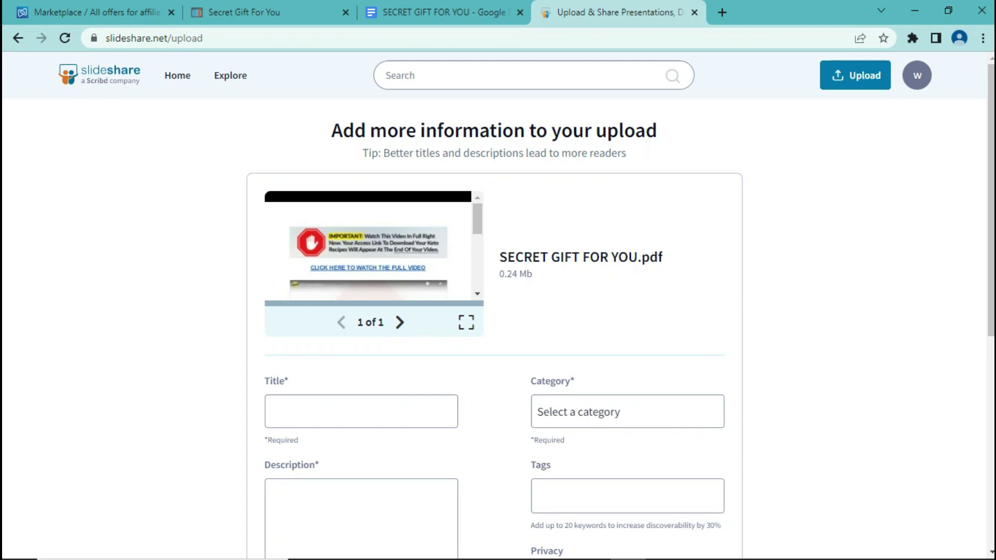
- Title the uploaded SECRET GIFT FOR YOU.pdf as "A SECRET GIFT FOR YOU"
left_click_drag(992, 201, 991, 276)
left_click(361, 270)
key("ctrl+v")
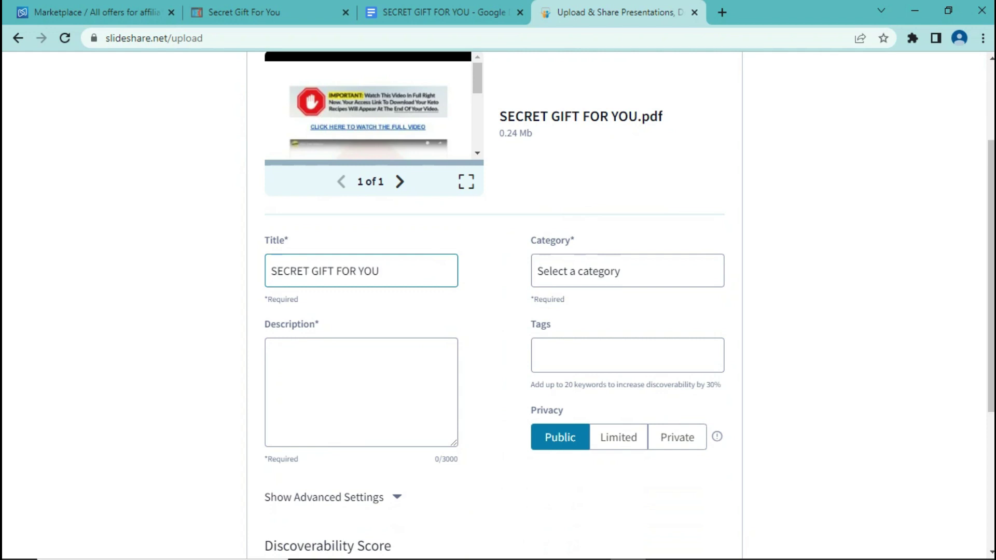
type("A")
- Set the upload's category to Lifestyle
left_click(627, 271)
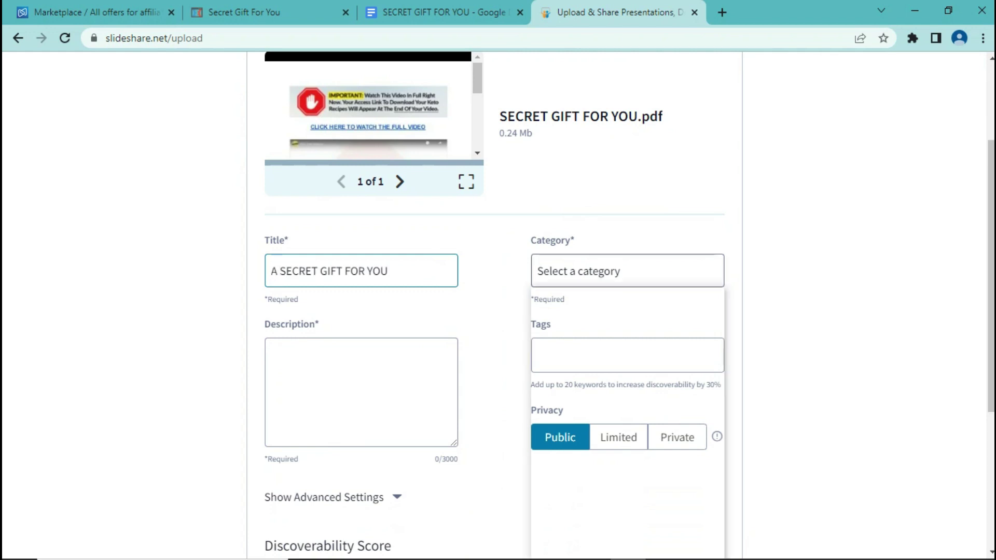
left_click(567, 311)
scroll(495, 305, "down", 2)
left_click(626, 158)
key("Down")
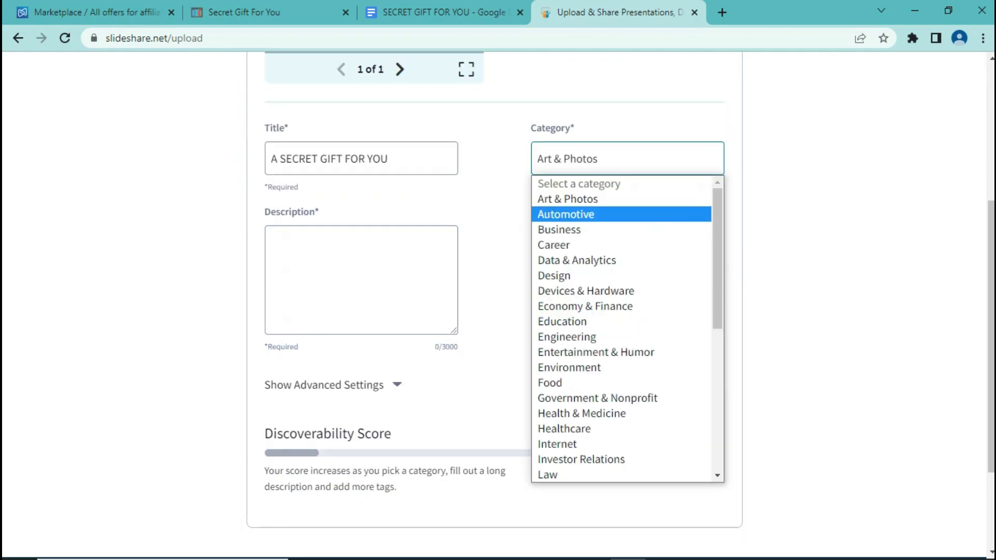
scroll(622, 329, "down", 3)
scroll(627, 329, "down", 3)
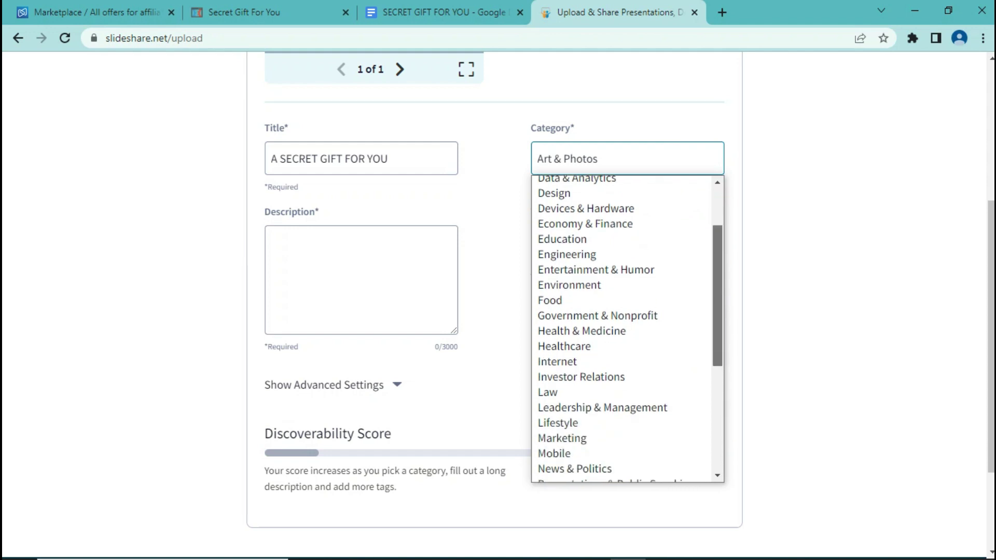
key("Down")
key("Down")
key("Down")
key("Down")
key("Down")
key("Down")
key("Down")
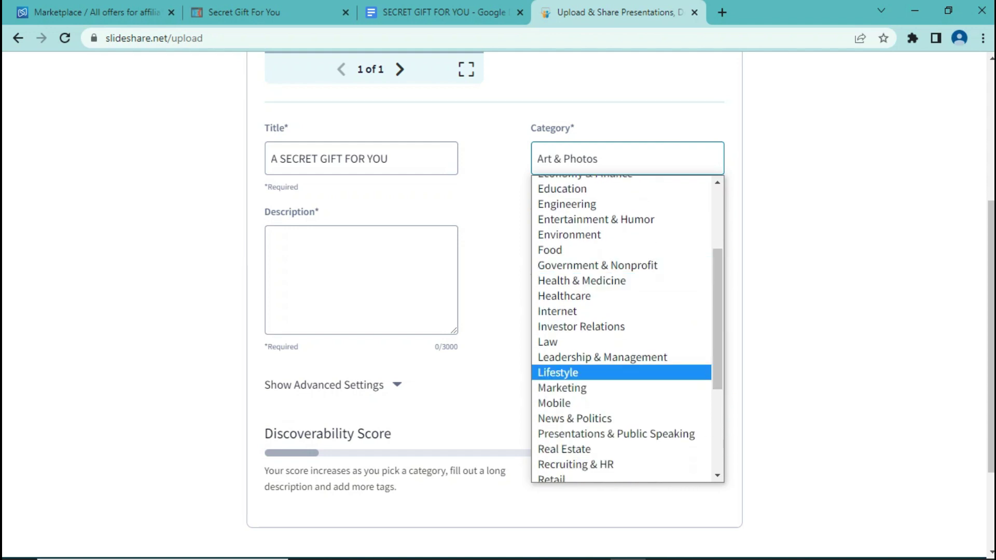
left_click(558, 373)
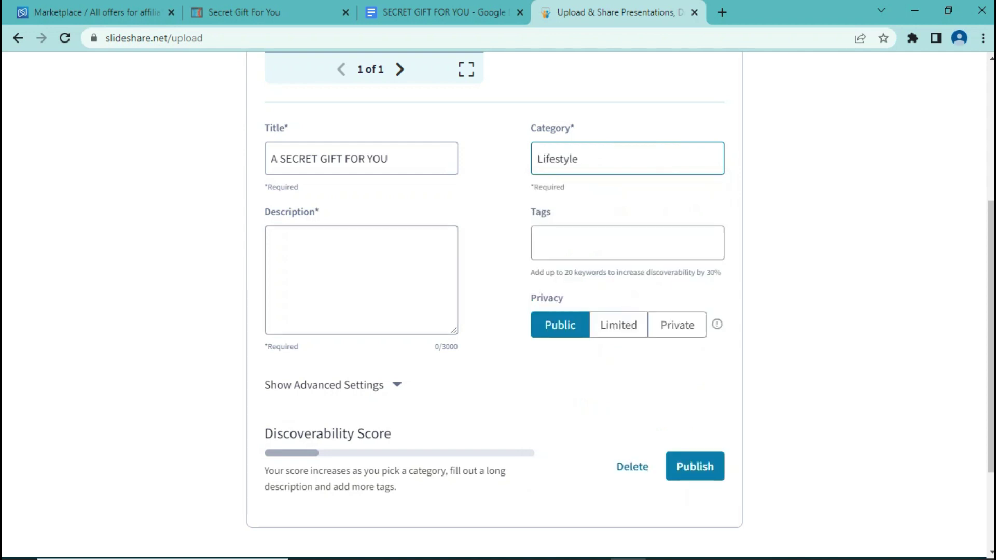
- Enter "CLICK ON THIS VIDEO TO GET FREE KETO GIFT" as the upload's description
left_click(272, 241)
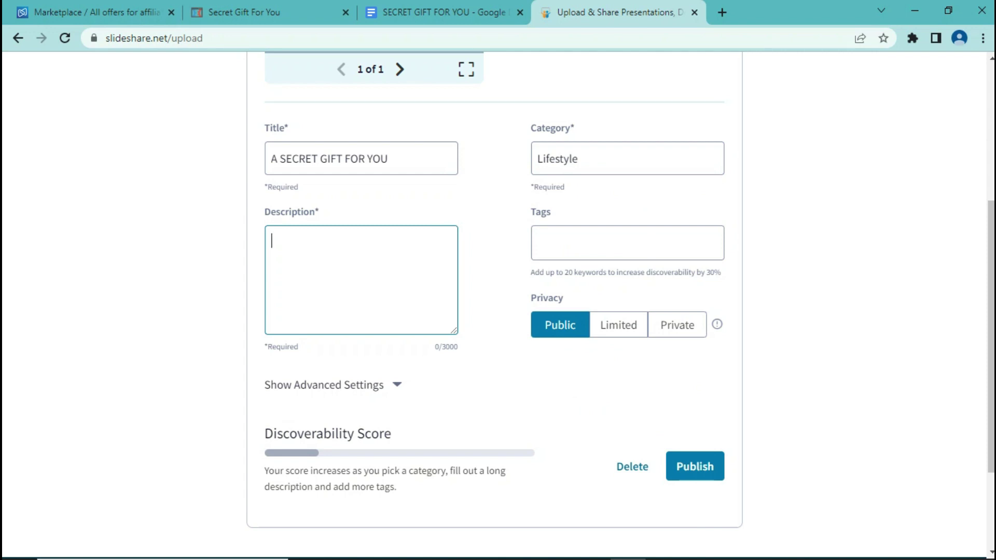
type("CLICK ON THIS VIDEO ")
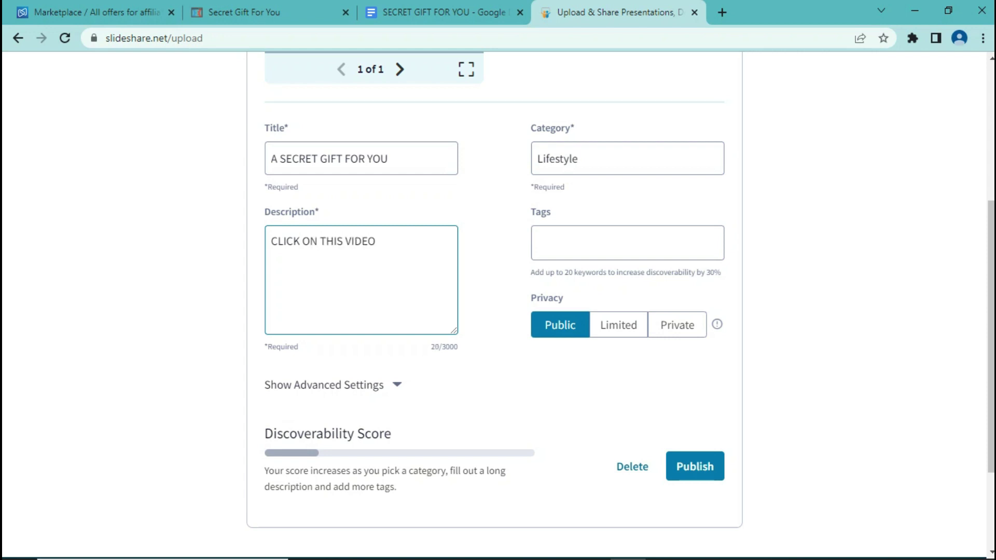
type("TO GET FREE KETO GIFT")
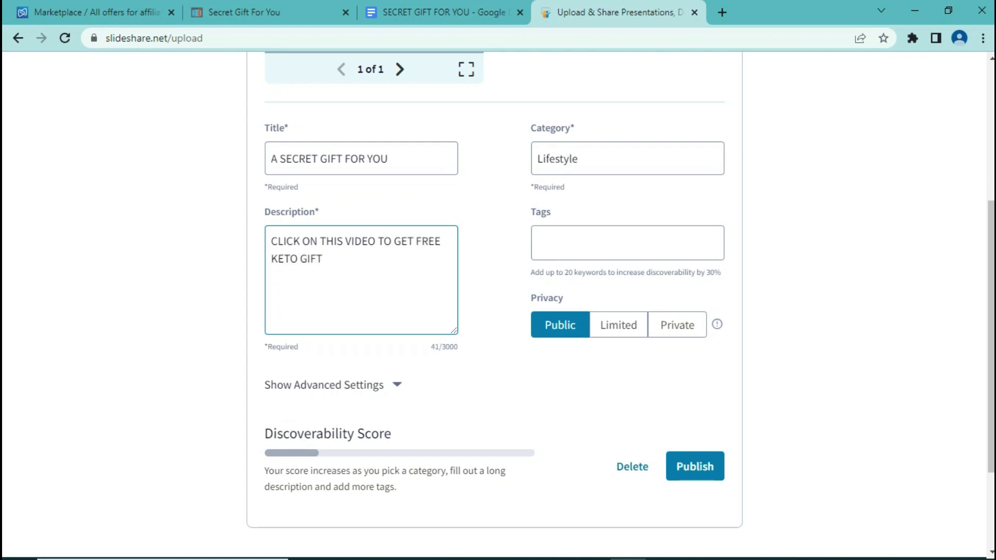
- Add the tags keto, lifestyle, health, fitness and secret gift to the upload and publish it
left_click(540, 243)
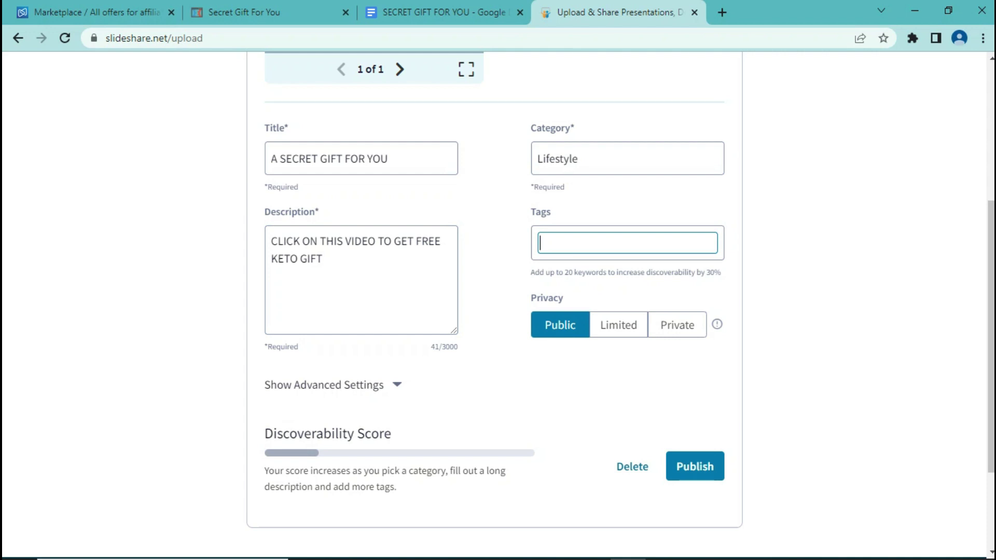
key("ctrl+v")
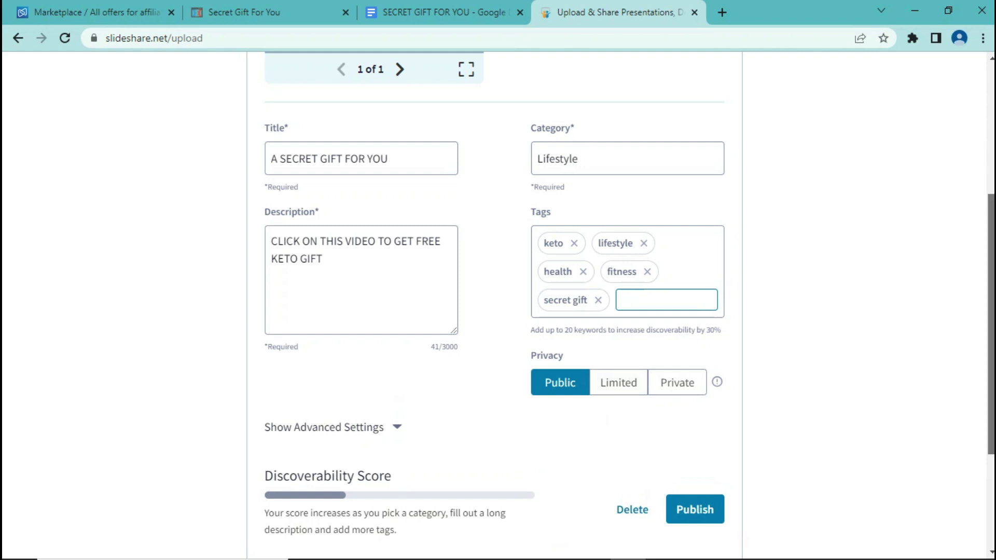
scroll(498, 306, "down", 3)
left_click(694, 374)
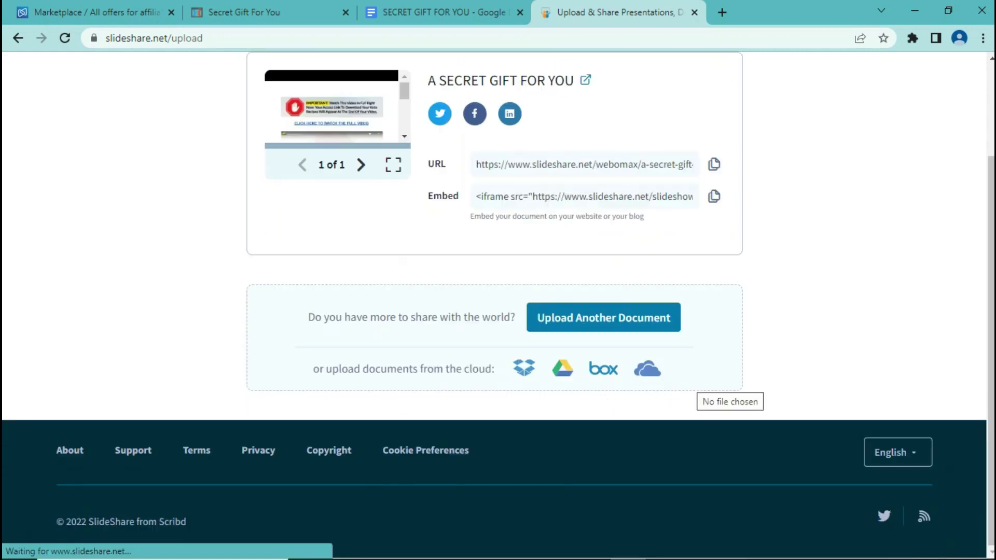
- Open the published document's page to check its linked text and video image, and return to the original sales page
scroll(498, 306, "up", 3)
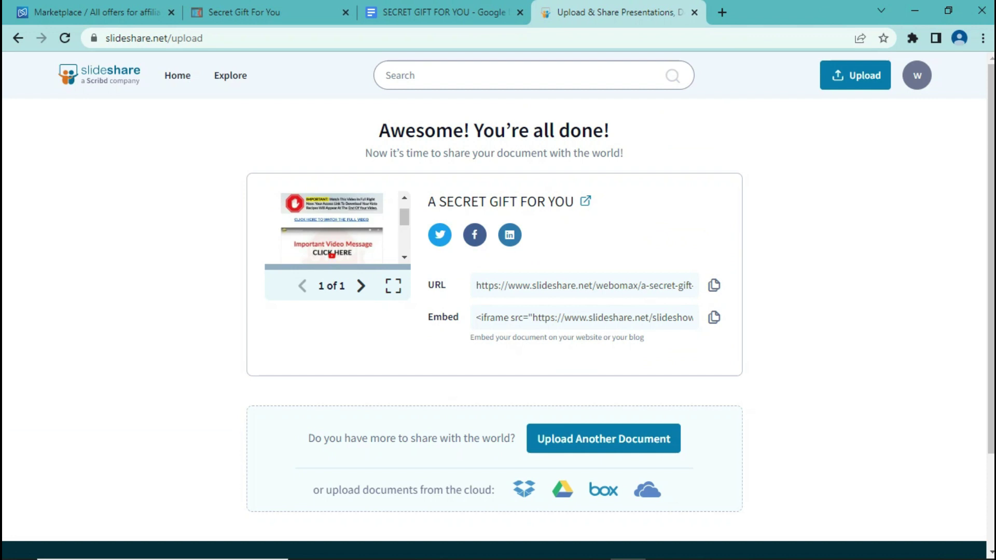
left_click(586, 201)
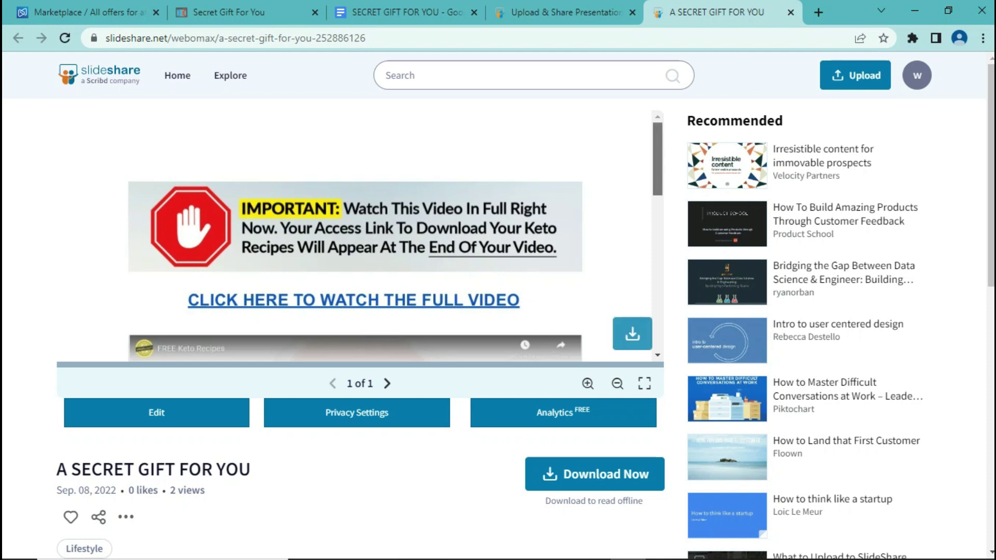
scroll(358, 236, "down", 3)
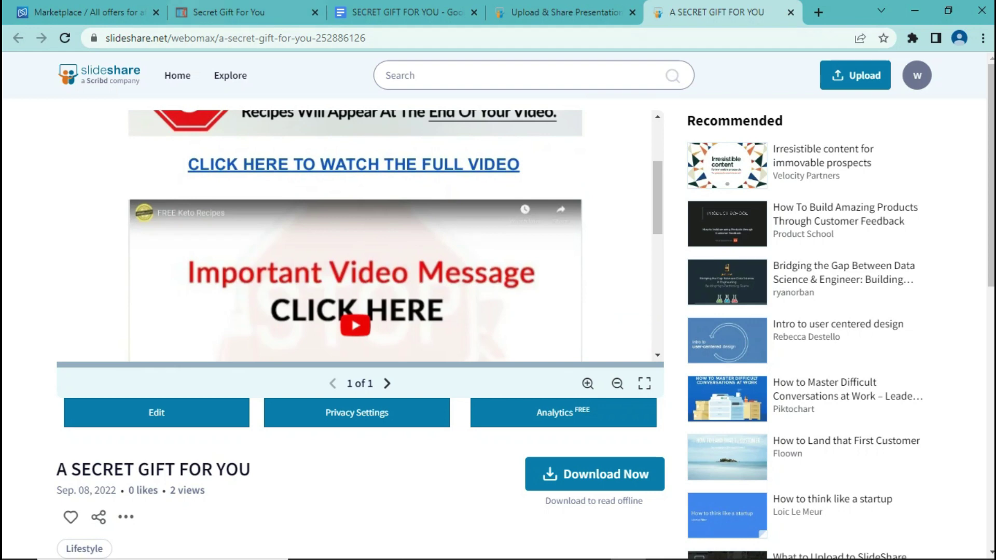
key("ctrl+2")
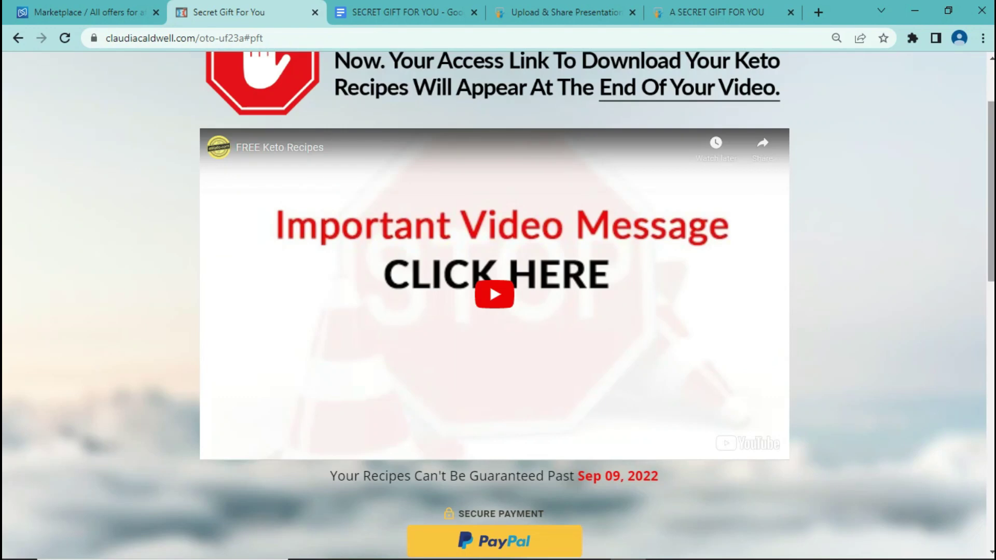
- Check the Ultimate Keto Meal Plan's earnings per sale in the Digistore24 marketplace and return to the start of the published SlideShare document
scroll(495, 306, "down", 2)
scroll(495, 306, "up", 4)
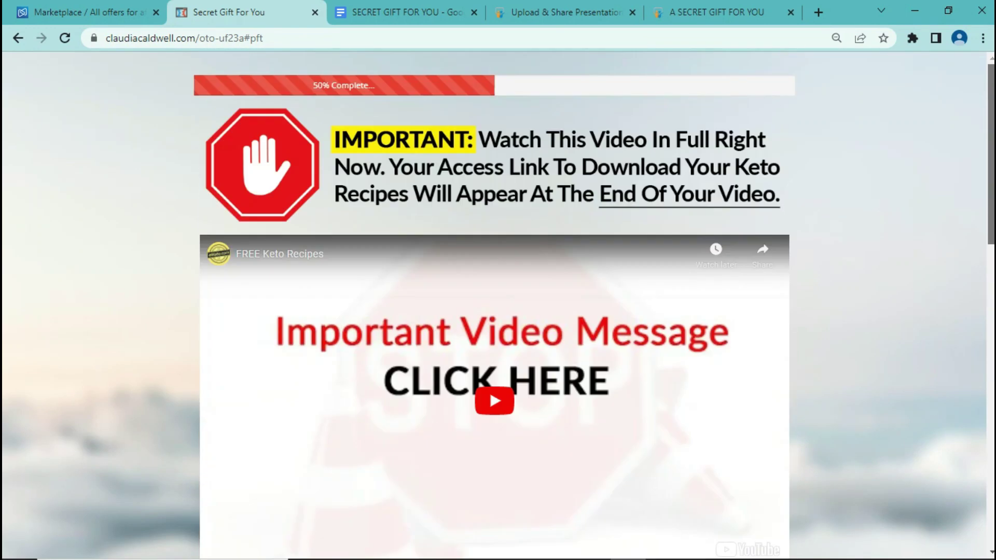
key("ctrl+1")
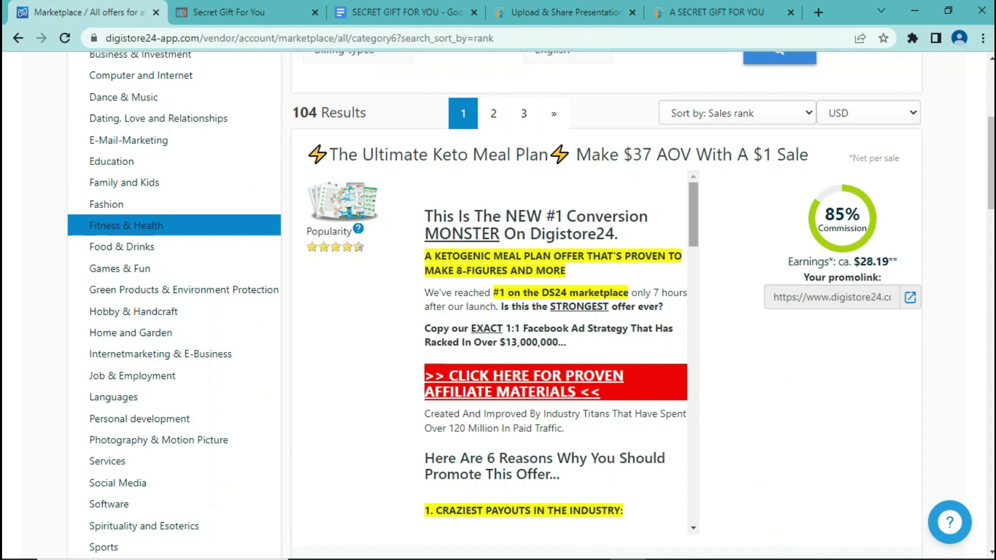
left_click_drag(854, 262, 889, 262)
left_click(889, 262)
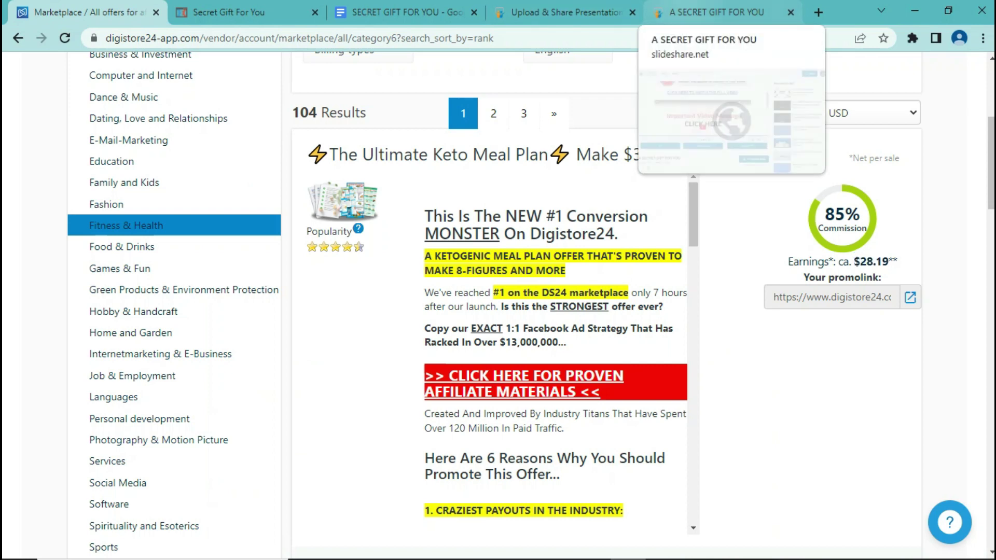
left_click(716, 12)
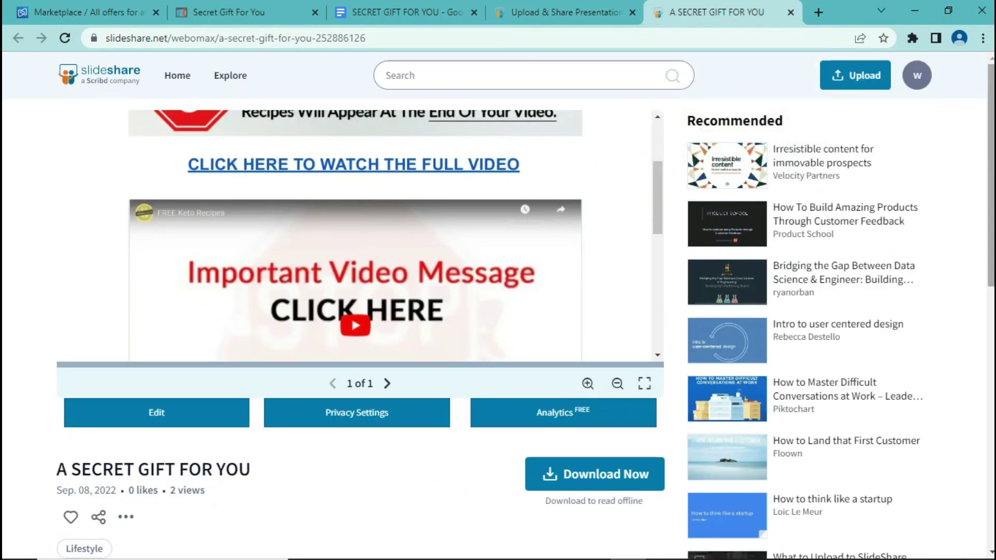
scroll(356, 233, "up", 3)
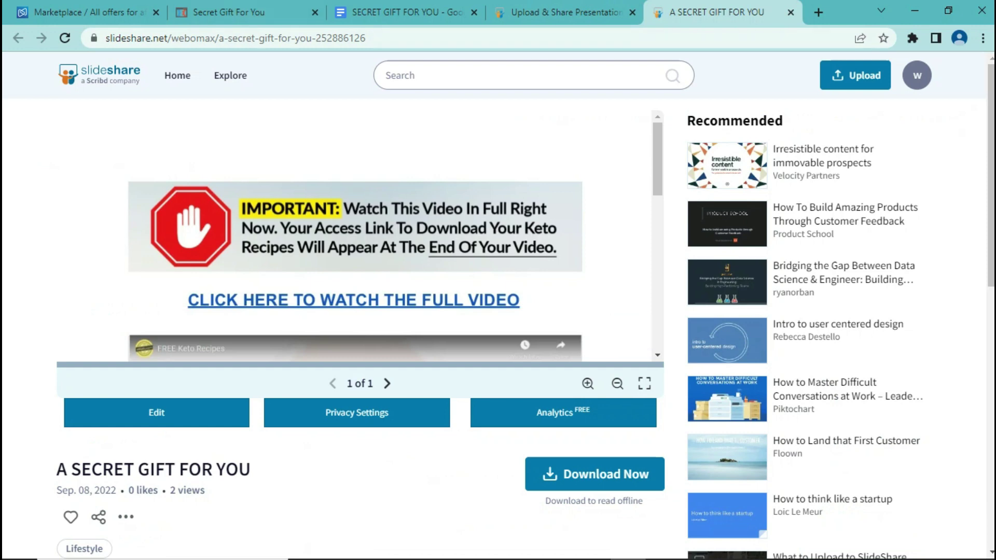
- Browse the Green Products & Environment Protection offers in the Digistore24 marketplace, and return to the SlideShare document's video image
left_click(83, 12)
scroll(498, 306, "down", 4)
scroll(498, 306, "up", 1)
scroll(498, 311, "up", 3)
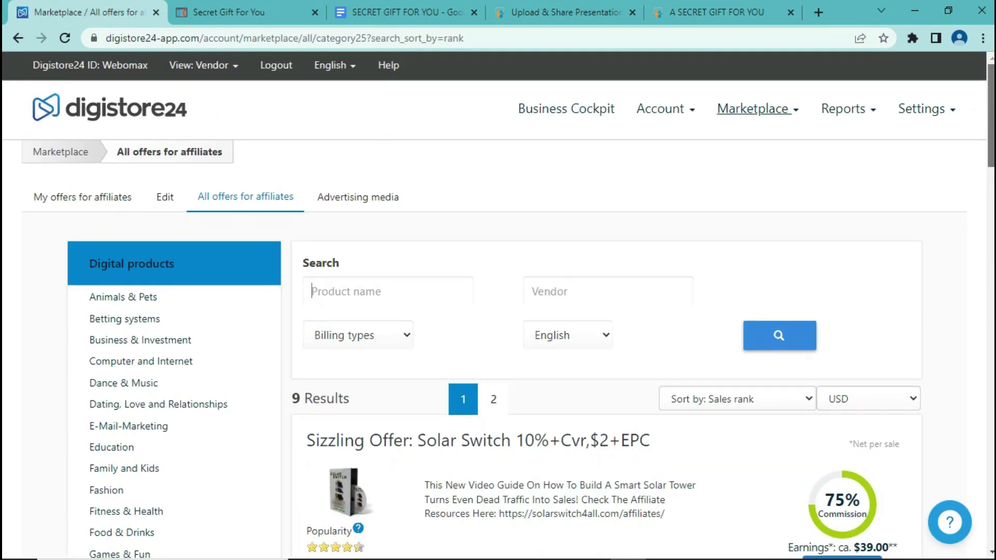
scroll(498, 311, "down", 6)
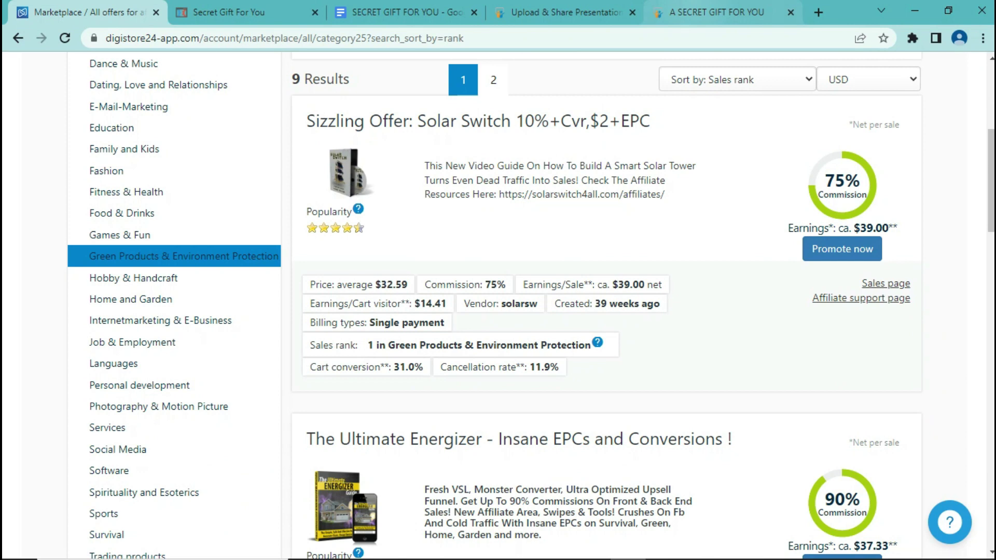
left_click(716, 12)
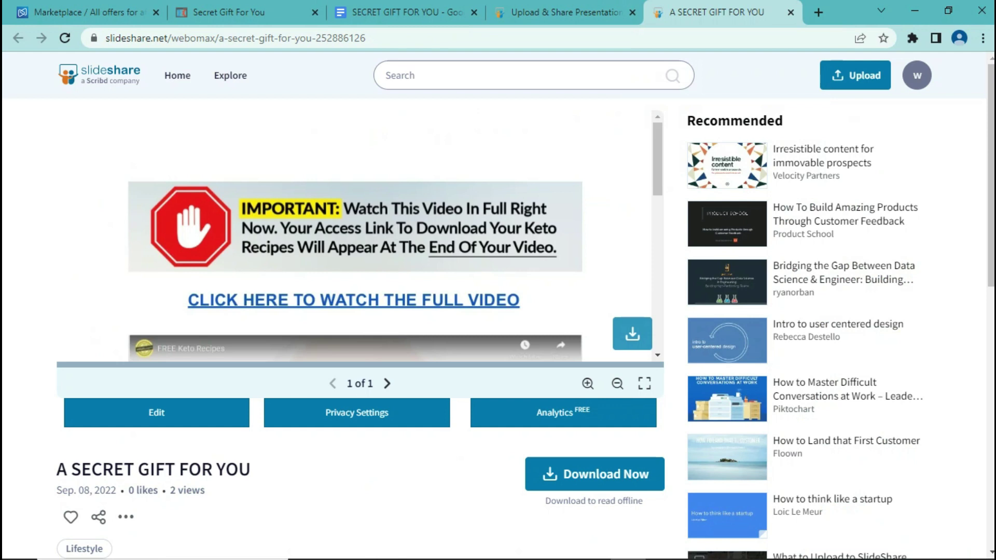
scroll(356, 237, "down", 4)
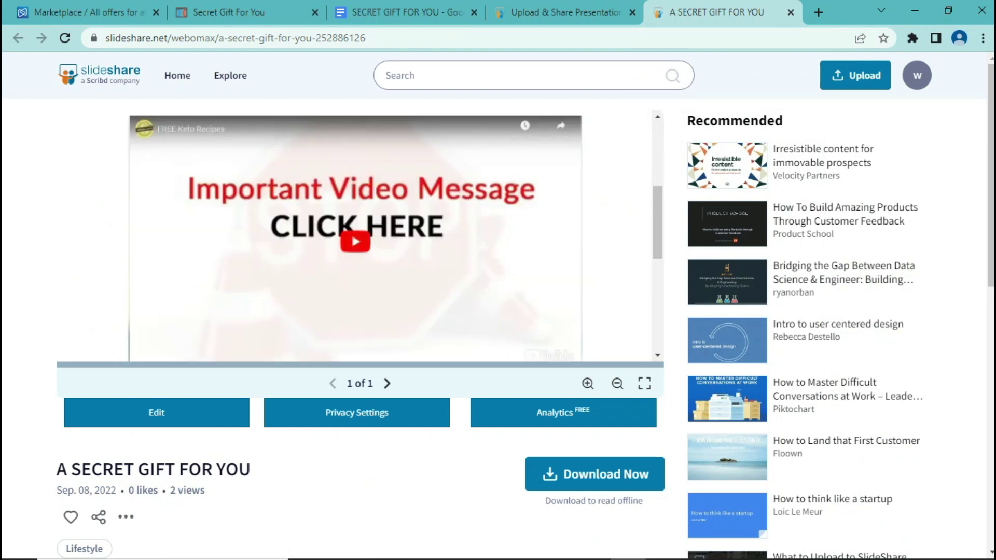